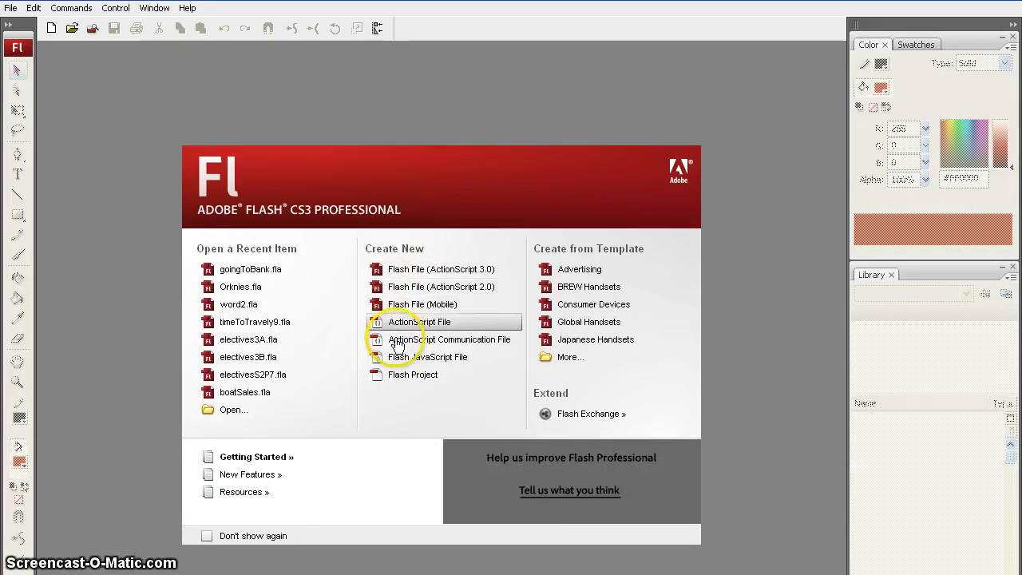
Create a Flash File (ActionScript 3.0) and draw a red rectangle spanning the stage's full width across its upper part.
{"action": "left_click", "coordinate": [416, 269]}
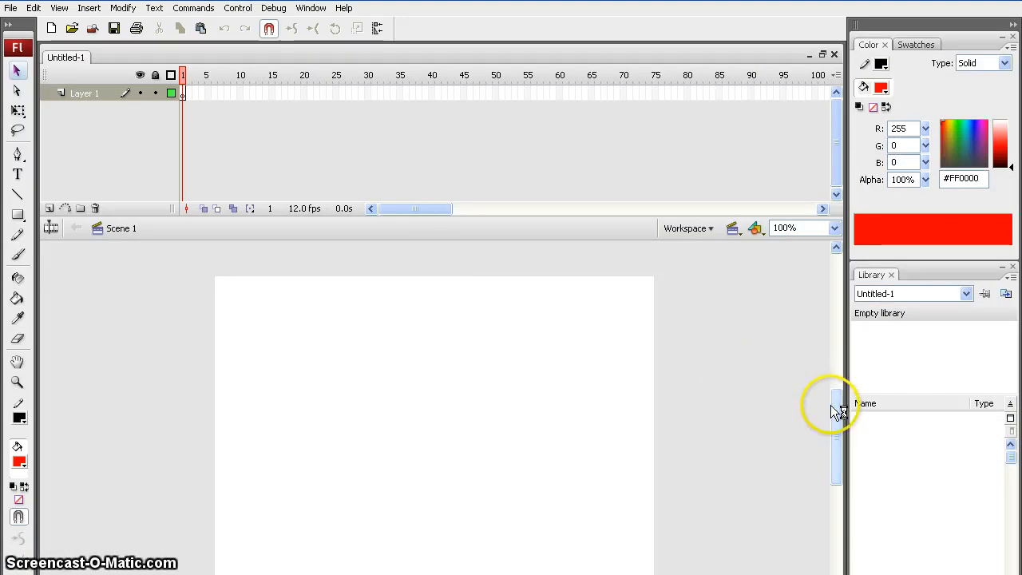
{"action": "left_click_drag", "start_coordinate": [836, 407], "coordinate": [838, 439]}
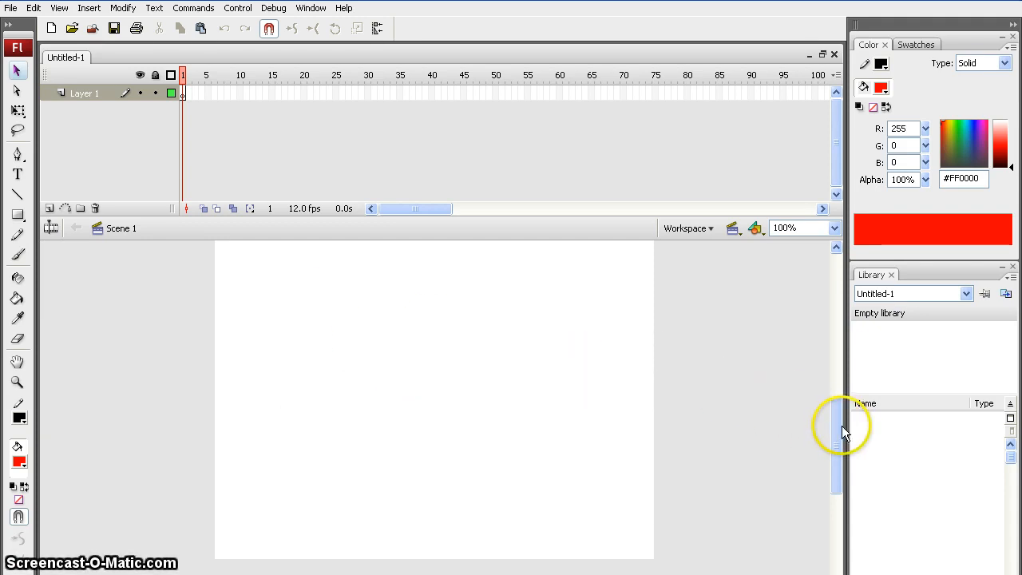
{"action": "left_click_drag", "start_coordinate": [838, 425], "coordinate": [837, 421]}
{"action": "left_click", "coordinate": [248, 249]}
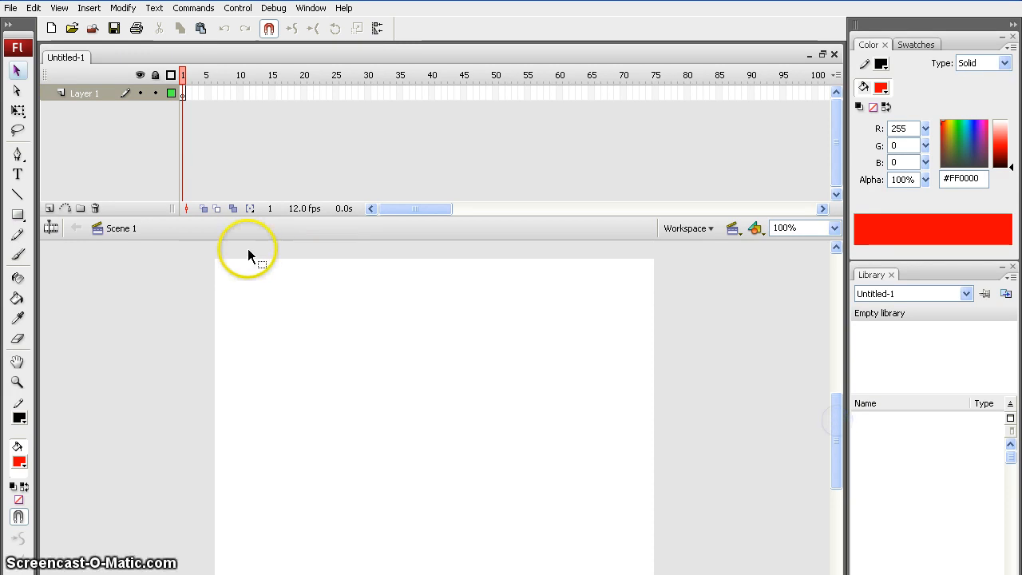
{"action": "left_click", "coordinate": [20, 217]}
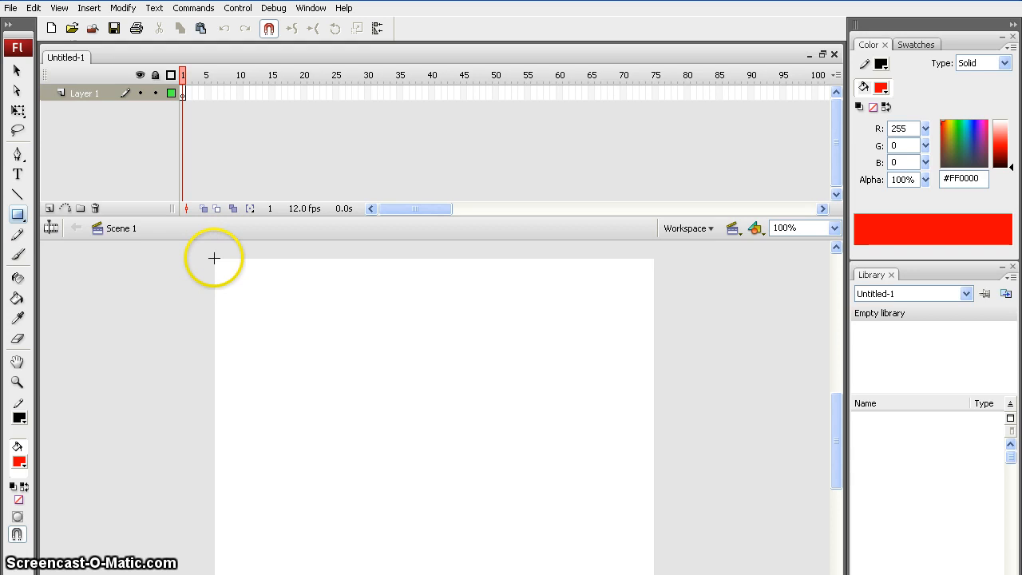
{"action": "left_click_drag", "start_coordinate": [214, 258], "coordinate": [655, 403]}
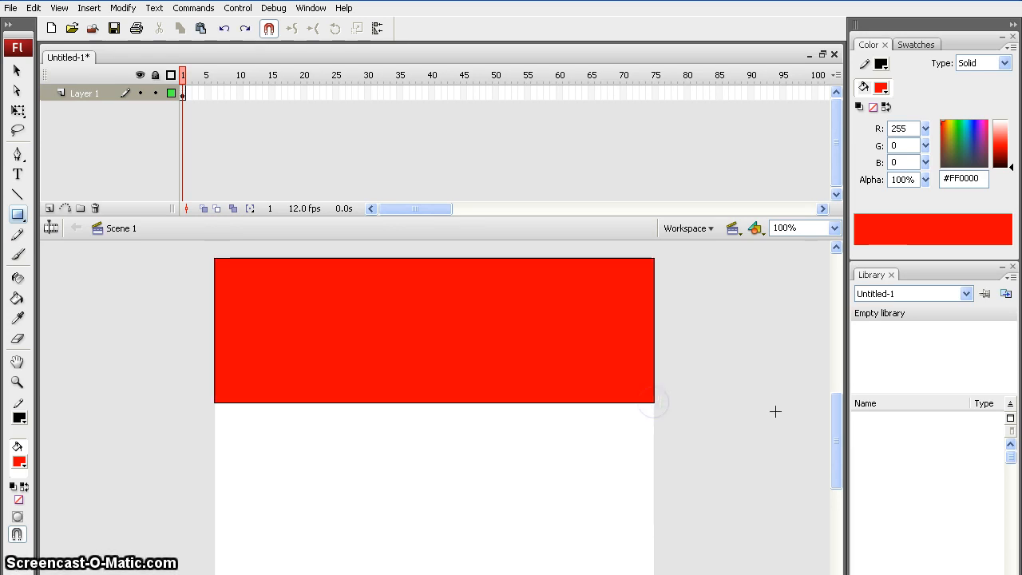
Recolour the rectangle's fill to blue #0066FF with the Paint Bucket tool.
{"action": "left_click", "coordinate": [22, 468]}
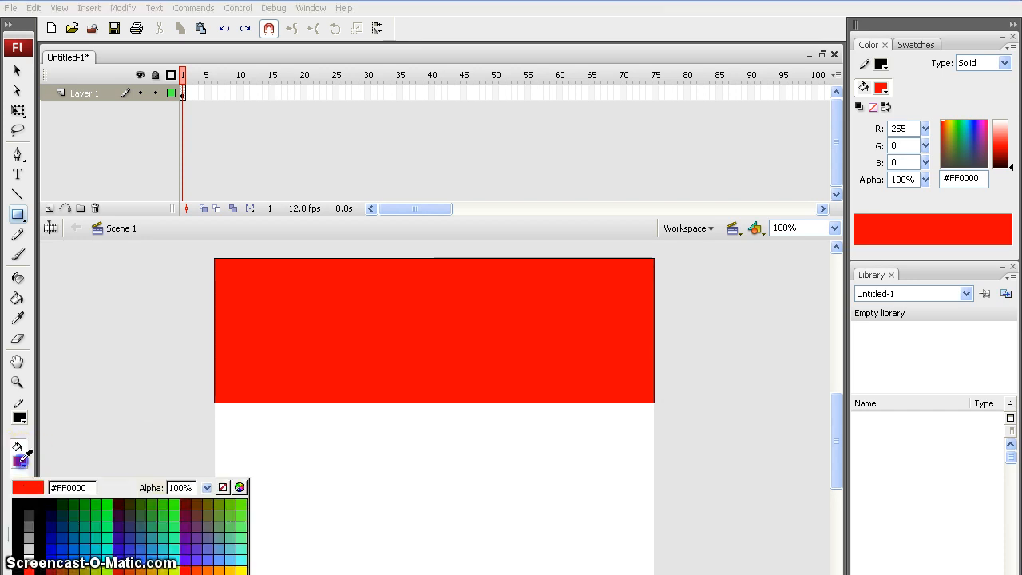
{"action": "left_click", "coordinate": [76, 553]}
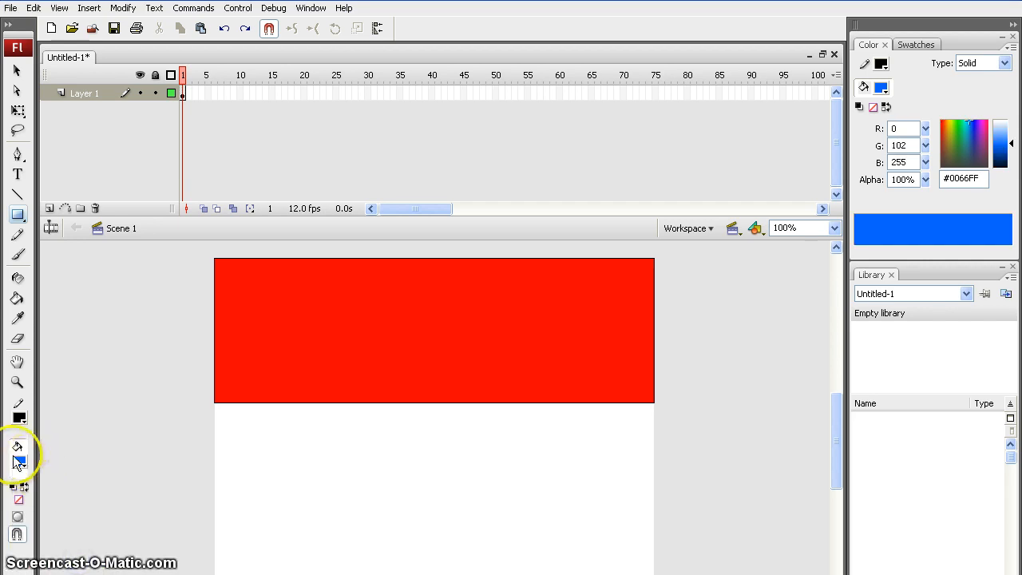
{"action": "left_click", "coordinate": [18, 302]}
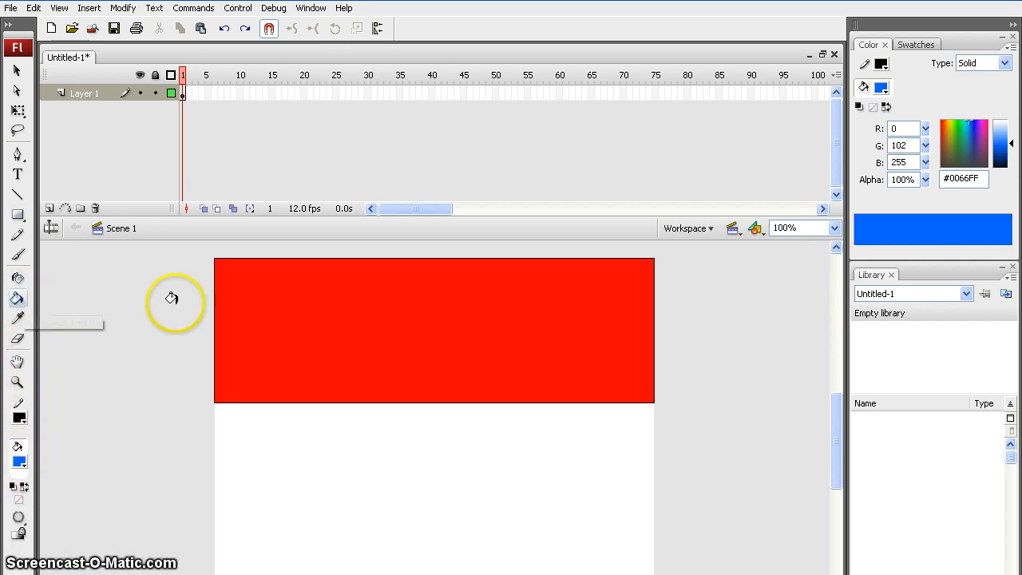
{"action": "left_click", "coordinate": [235, 299]}
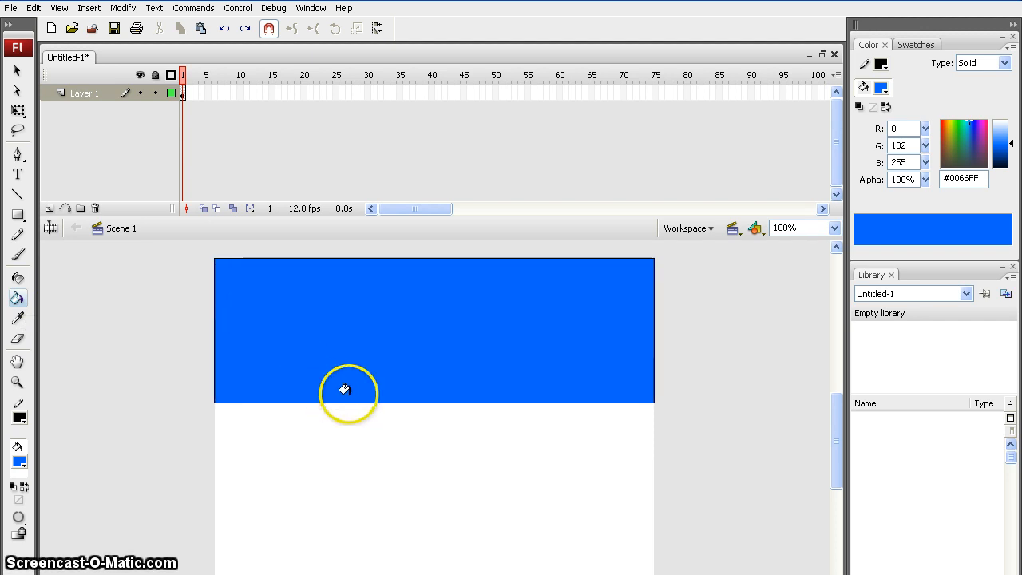
Delete the black outline on all four sides of the blue rectangle.
{"action": "left_click", "coordinate": [17, 72]}
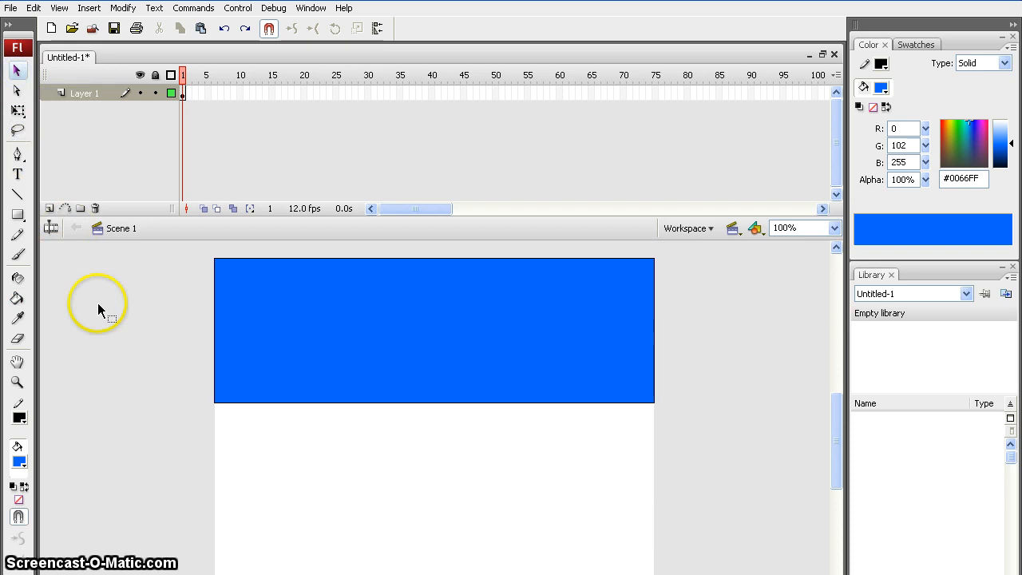
{"action": "left_click", "coordinate": [361, 403]}
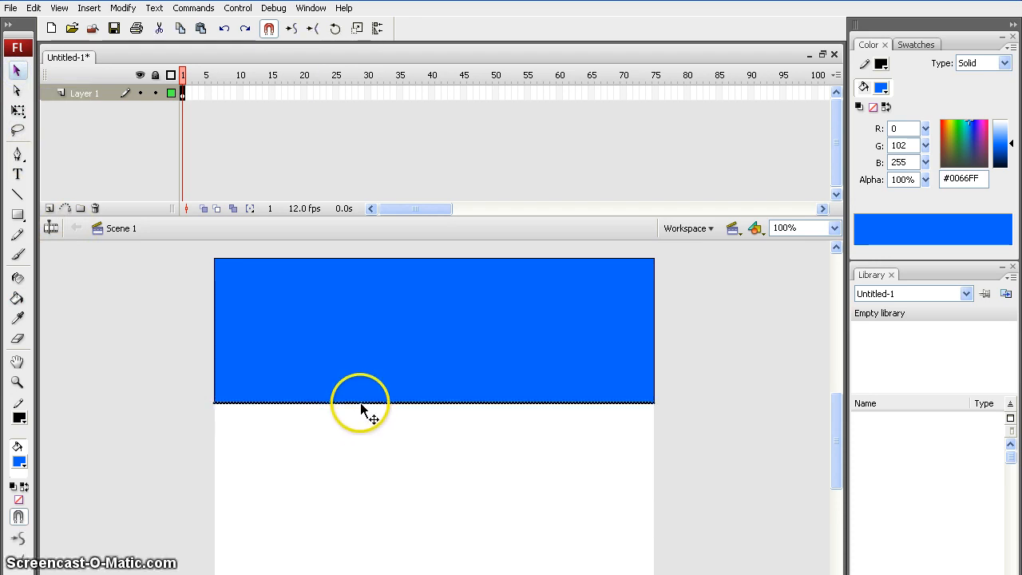
{"action": "left_click", "coordinate": [391, 471]}
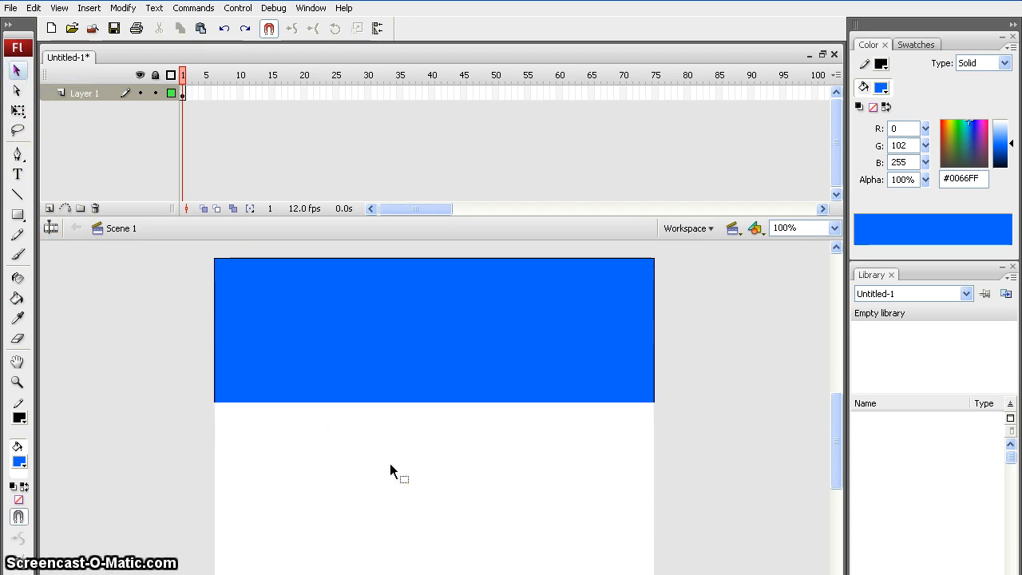
{"action": "left_click", "coordinate": [301, 440]}
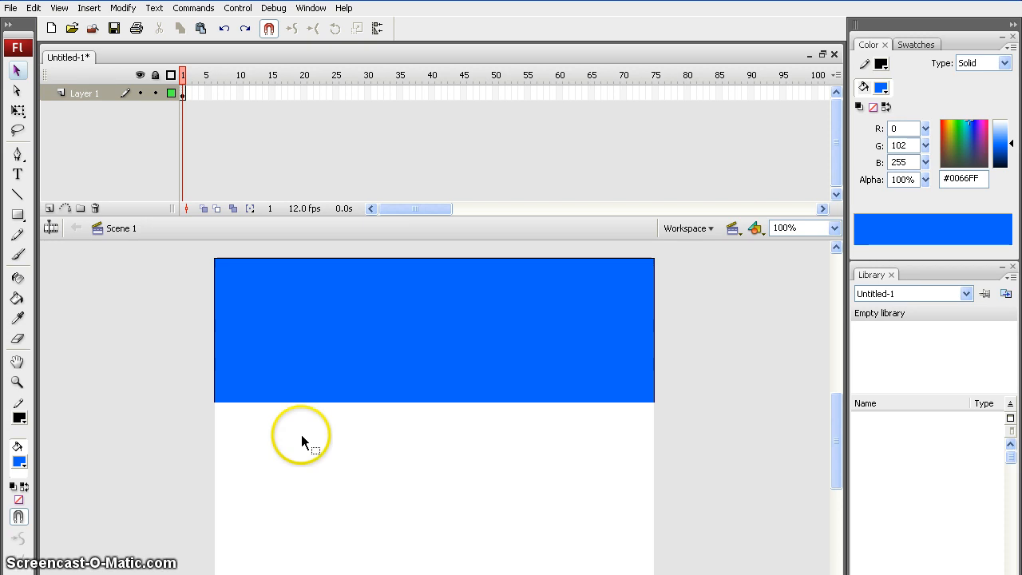
{"action": "left_click", "coordinate": [214, 359]}
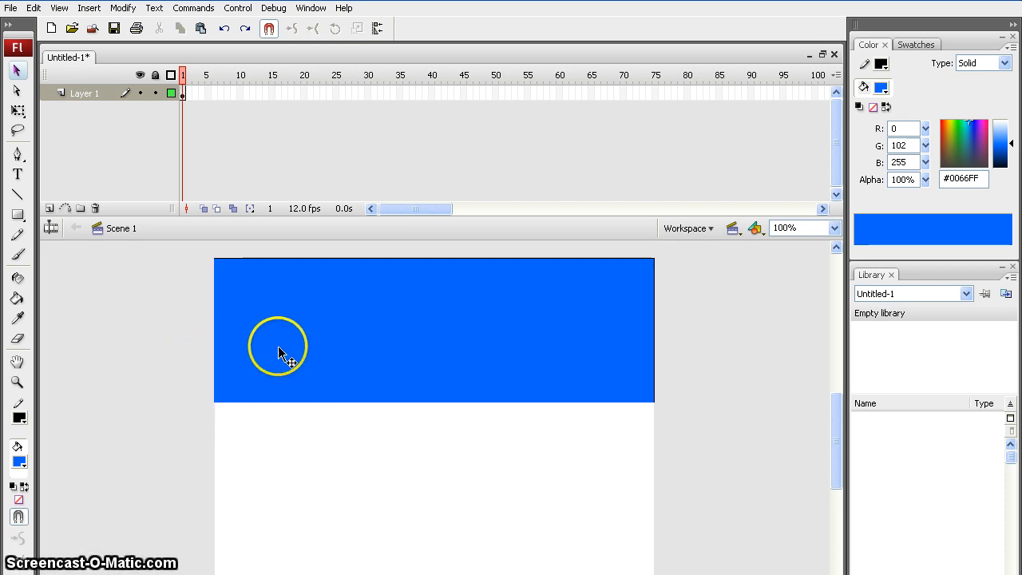
{"action": "left_click", "coordinate": [327, 257]}
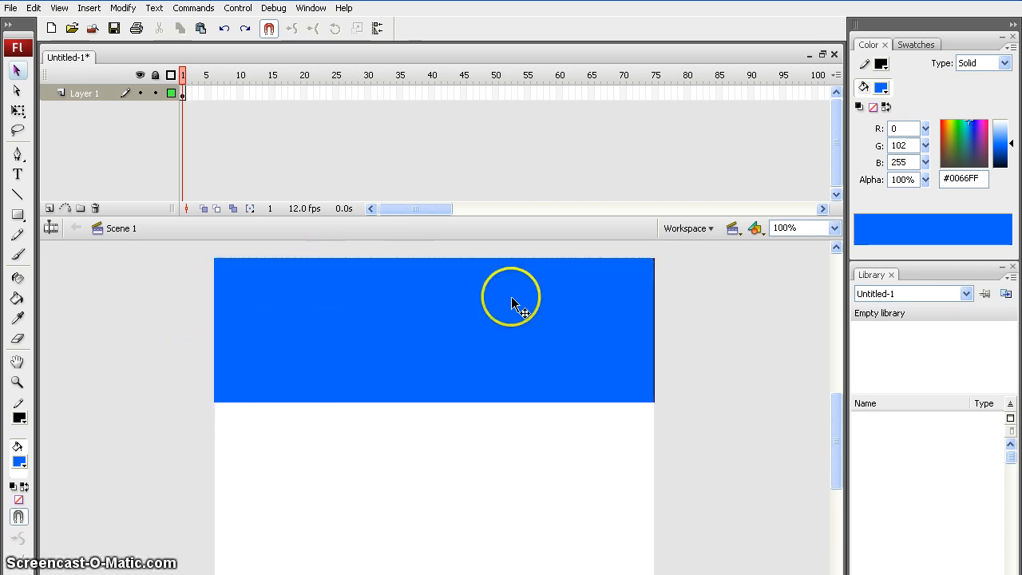
{"action": "left_click", "coordinate": [656, 304]}
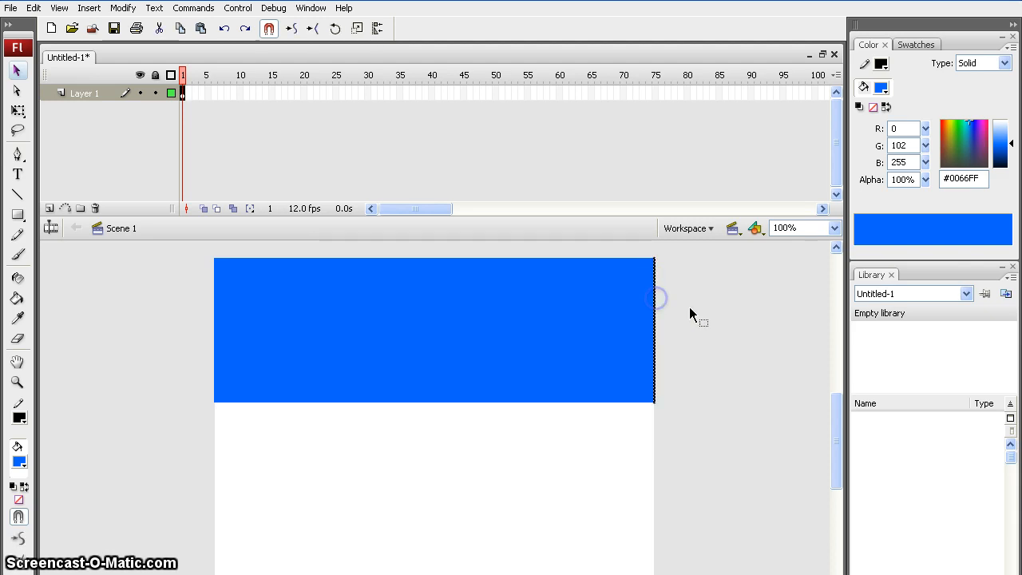
{"action": "key", "text": "Delete"}
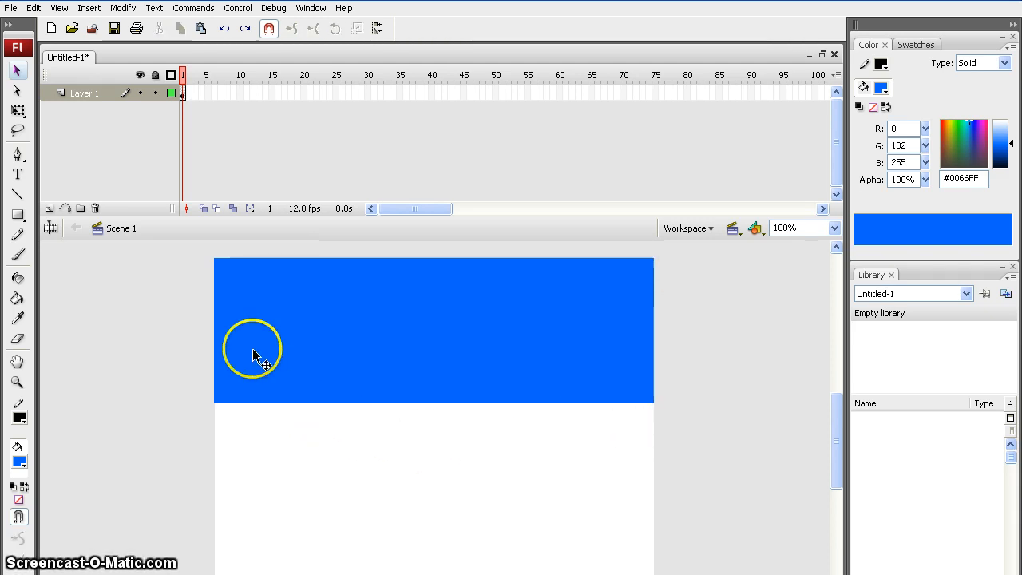
Draw a smaller red #FF0000 rectangle near the stage's left side, overlapping the lower edge of the blue rectangle.
{"action": "left_click", "coordinate": [18, 214]}
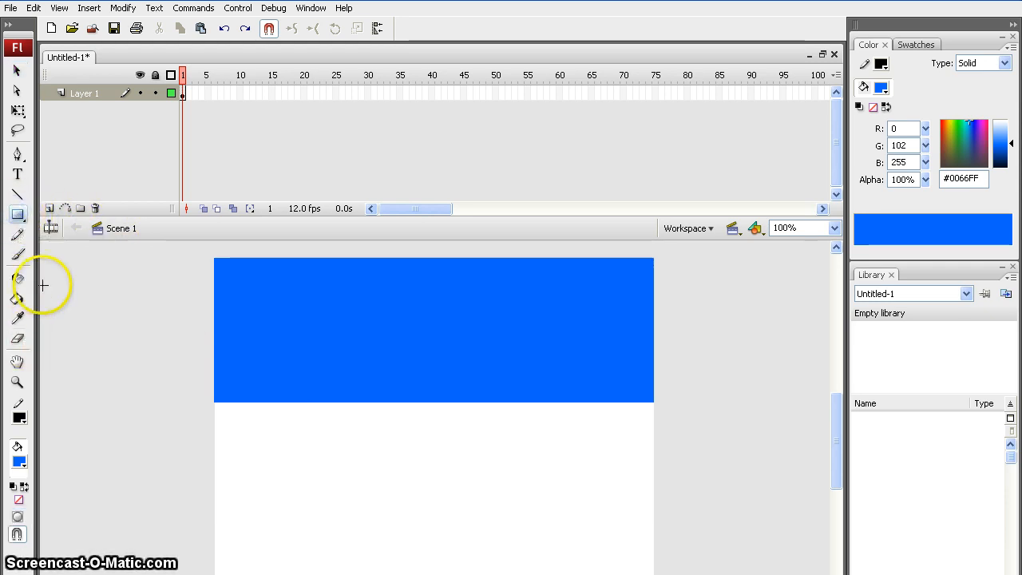
{"action": "left_click", "coordinate": [20, 462]}
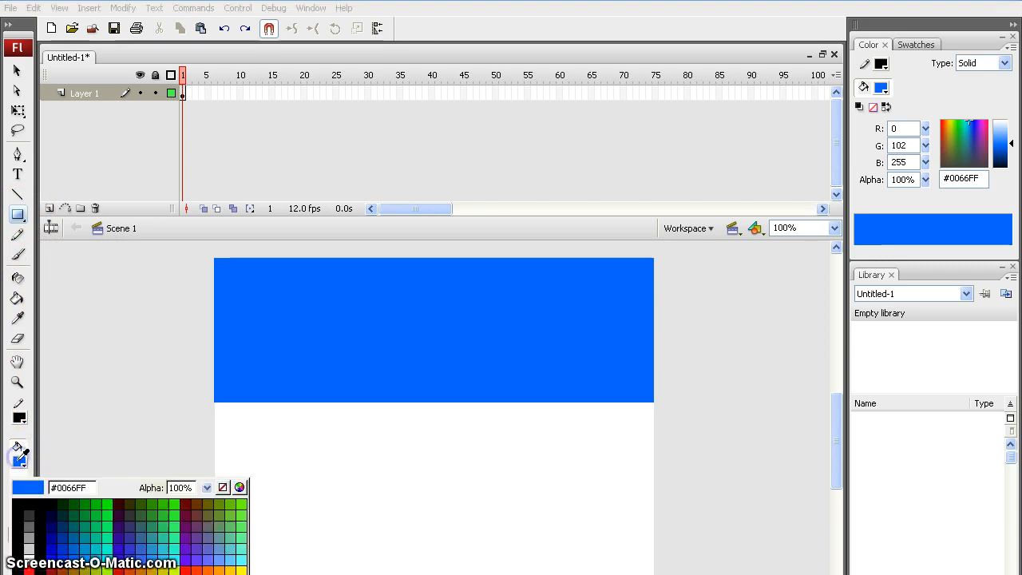
{"action": "left_click", "coordinate": [28, 564]}
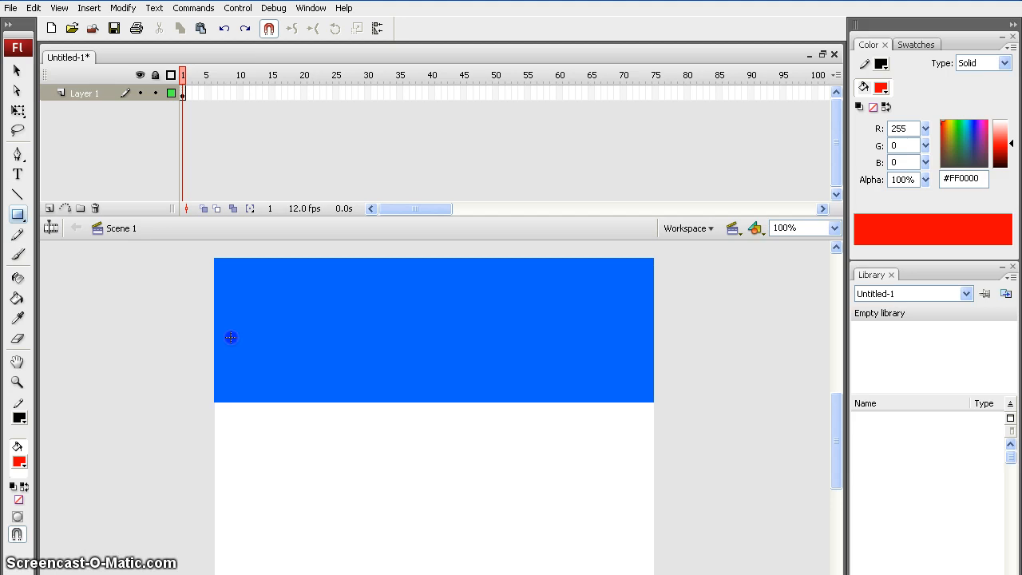
{"action": "left_click_drag", "start_coordinate": [231, 337], "coordinate": [364, 425]}
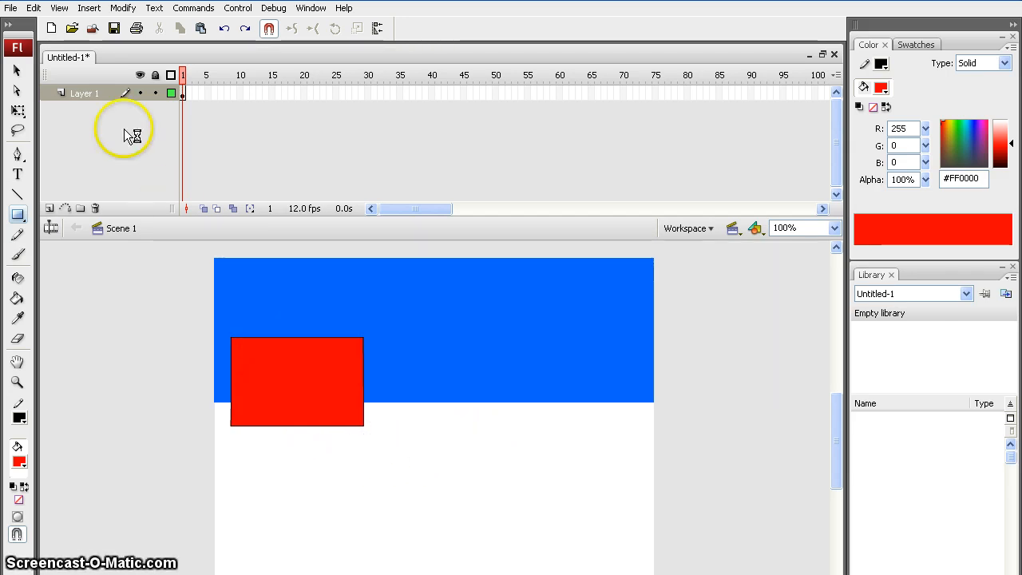
Delete the black outline segments around the red rectangle, including its bottom and right edges.
{"action": "left_click", "coordinate": [17, 70]}
{"action": "left_click", "coordinate": [305, 426]}
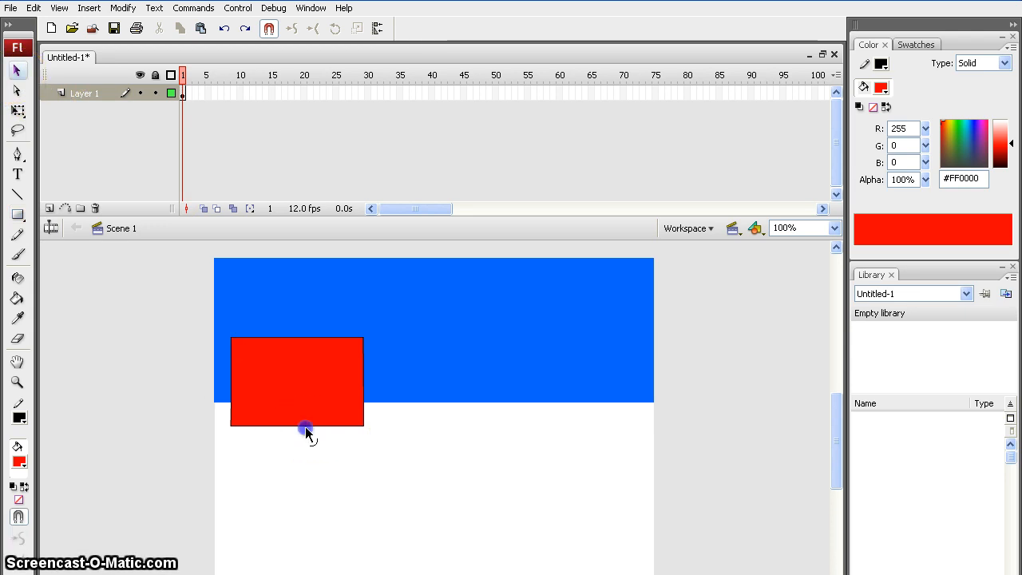
{"action": "key", "text": "Delete"}
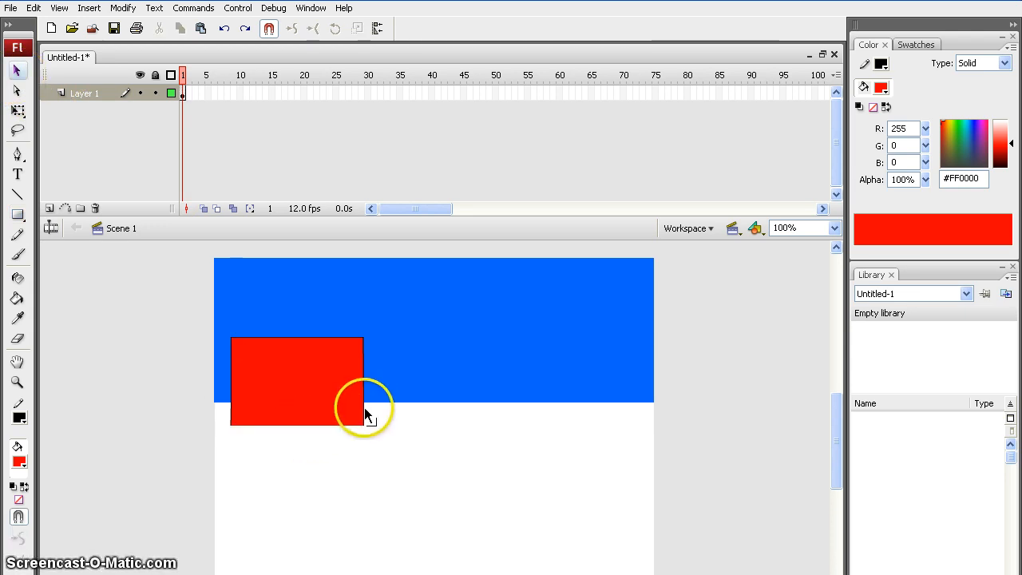
{"action": "left_click", "coordinate": [365, 380]}
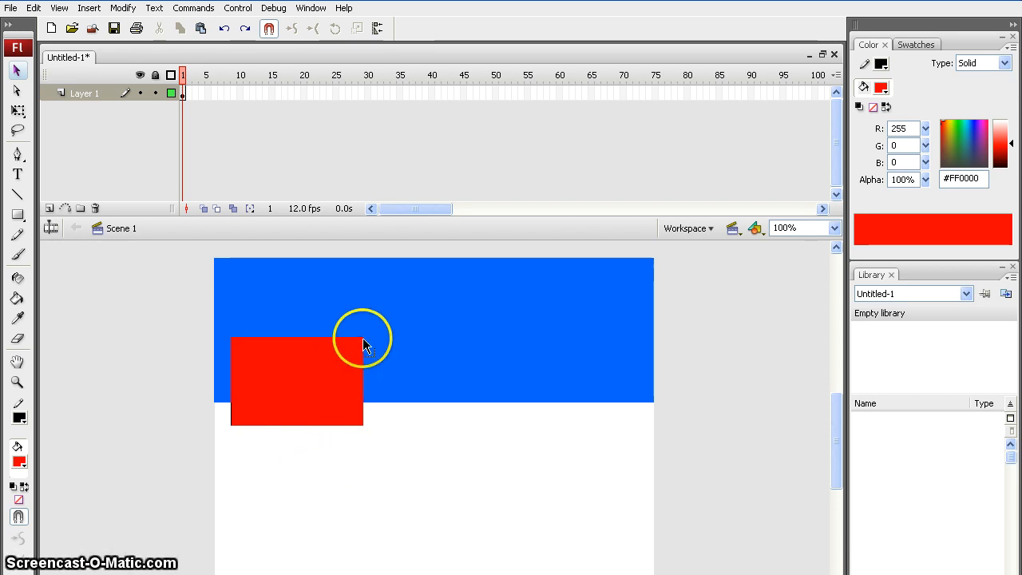
Reshape the red rectangle's top into an inward-curving slope, descending from a raised upper-left corner to a lowered upper-right corner.
{"action": "left_click_drag", "start_coordinate": [362, 338], "coordinate": [361, 380]}
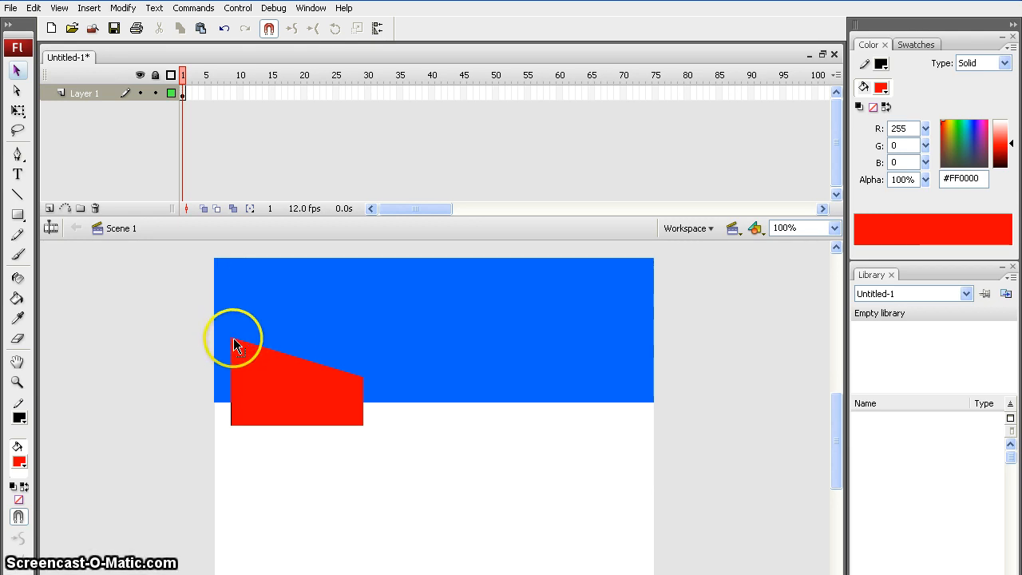
{"action": "mouse_move", "coordinate": [233, 341]}
{"action": "left_mouse_down"}
{"action": "mouse_move", "coordinate": [235, 306]}
{"action": "mouse_move", "coordinate": [236, 324]}
{"action": "left_mouse_up"}
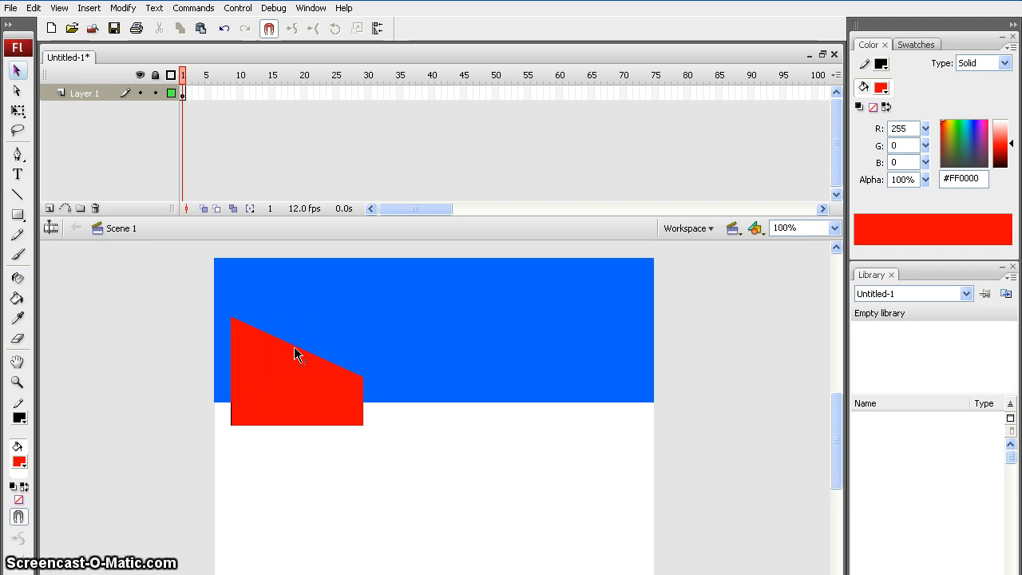
{"action": "mouse_move", "coordinate": [295, 349]}
{"action": "left_mouse_down"}
{"action": "mouse_move", "coordinate": [297, 317]}
{"action": "mouse_move", "coordinate": [294, 349]}
{"action": "left_mouse_up"}
Bow the red shape's left side and bottom edge slightly outward.
{"action": "left_click", "coordinate": [347, 426]}
{"action": "left_click_drag", "start_coordinate": [363, 407], "coordinate": [363, 408]}
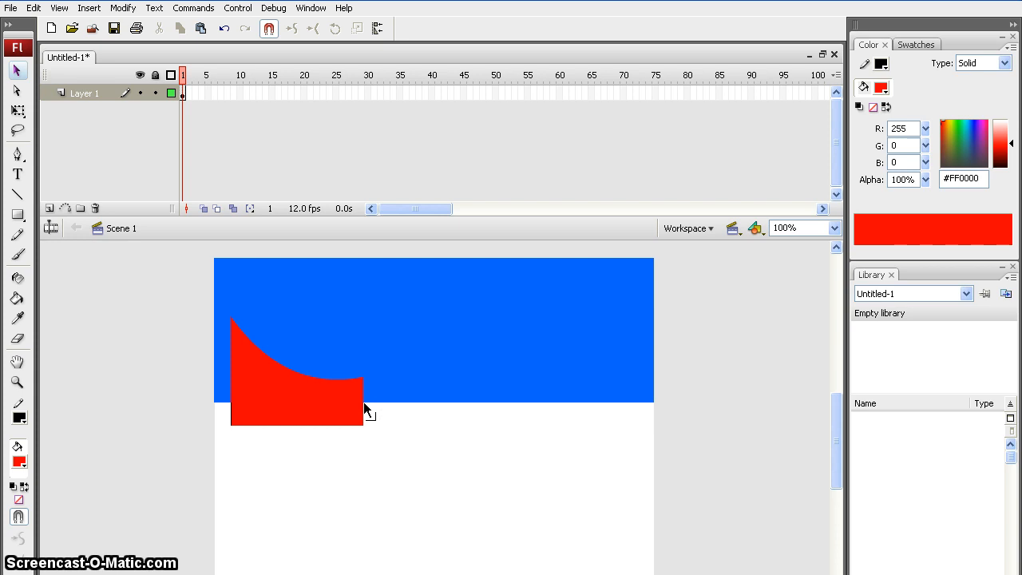
{"action": "left_click", "coordinate": [232, 388]}
{"action": "left_click_drag", "start_coordinate": [232, 383], "coordinate": [224, 389]}
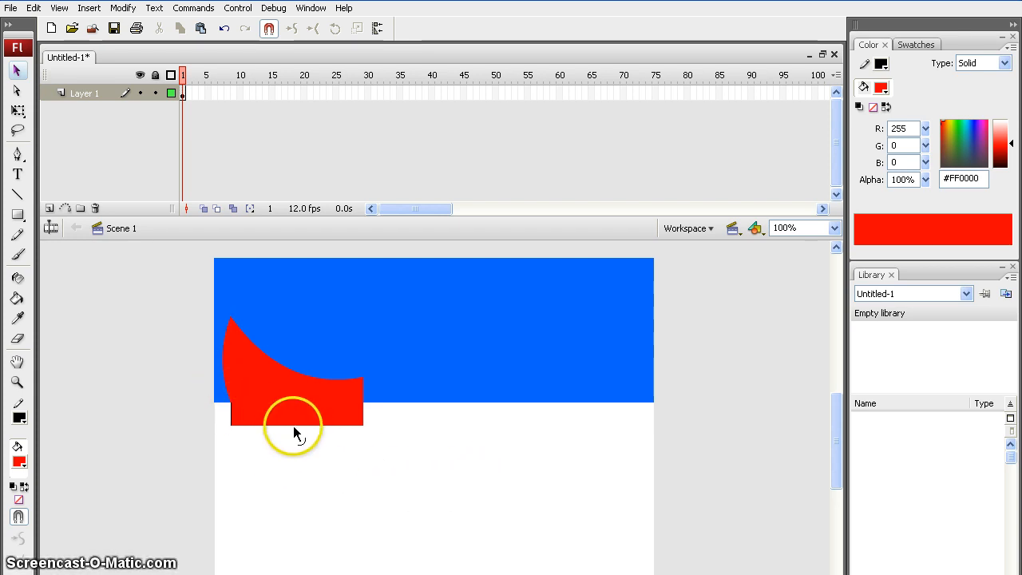
{"action": "left_click_drag", "start_coordinate": [294, 426], "coordinate": [294, 431]}
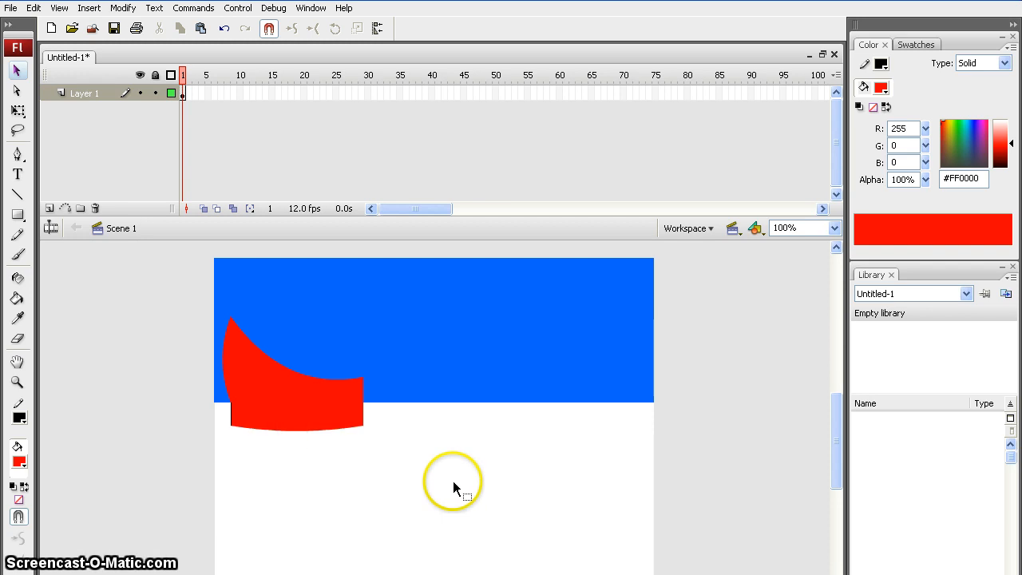
Draw a small white #FFFFFF square with a black outline in the red shape's left part and curve its top edge downward.
{"action": "left_click", "coordinate": [19, 214]}
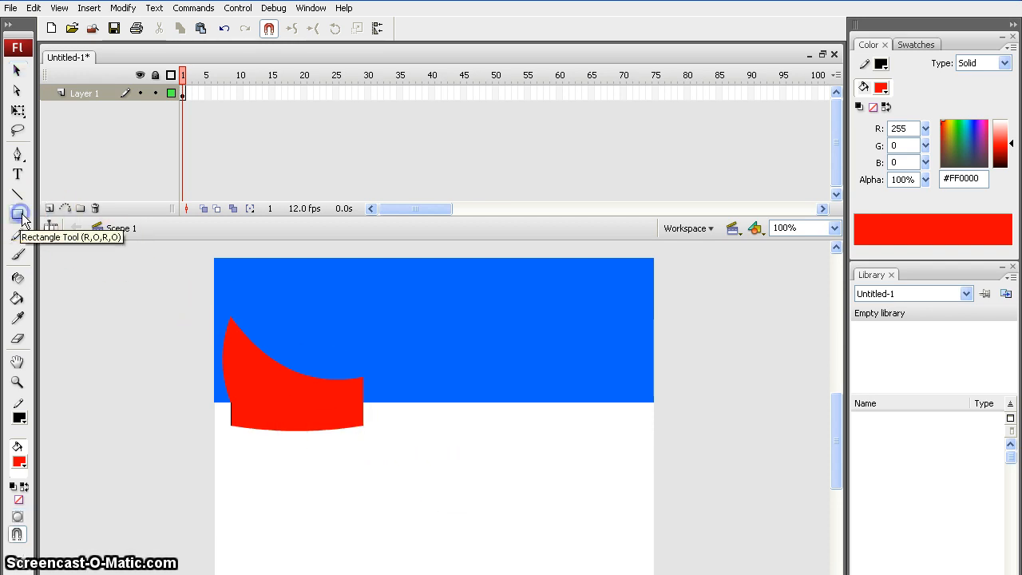
{"action": "left_click", "coordinate": [19, 463]}
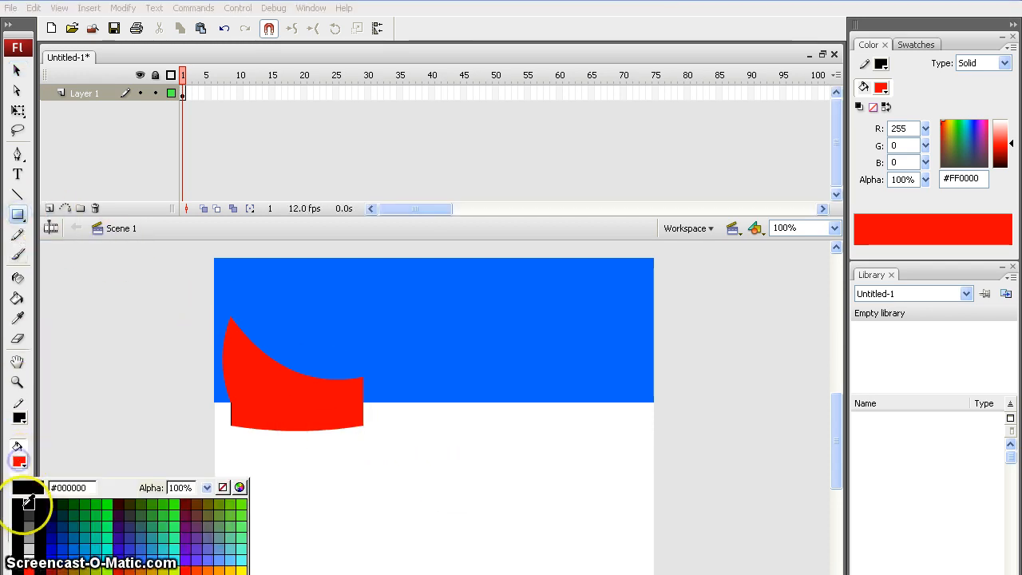
{"action": "left_click", "coordinate": [29, 554]}
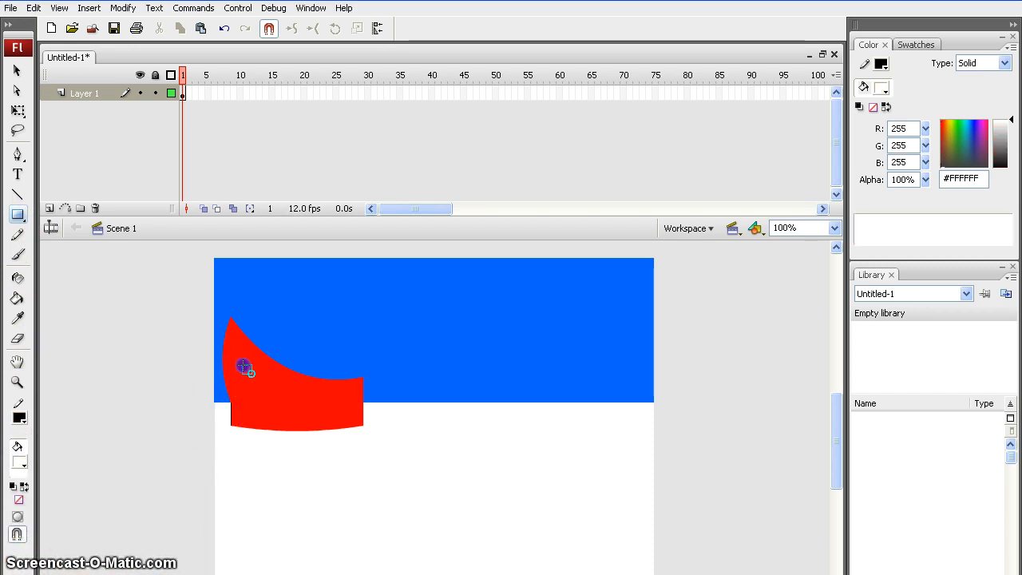
{"action": "left_click_drag", "start_coordinate": [243, 365], "coordinate": [262, 386]}
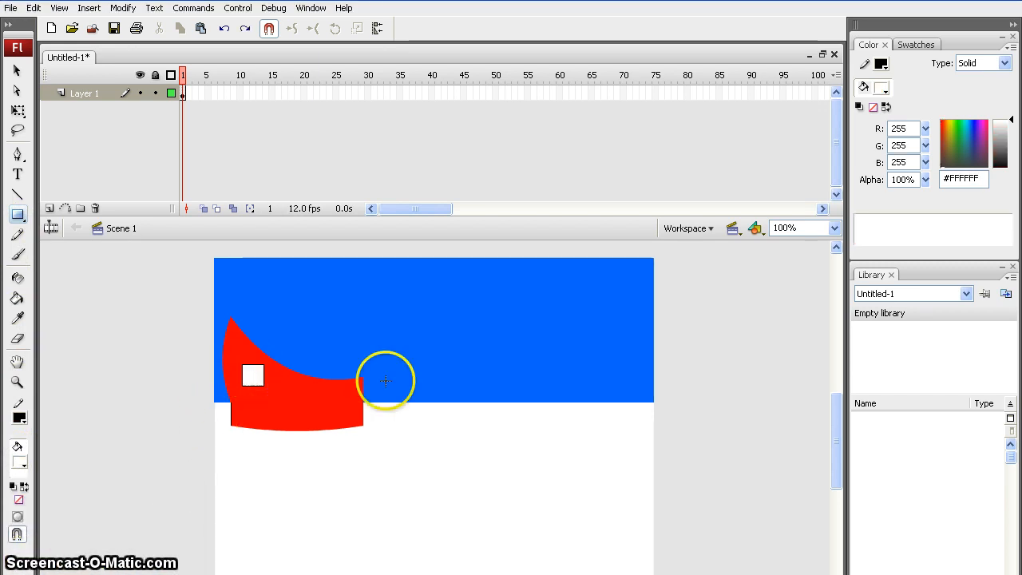
{"action": "left_click", "coordinate": [16, 70]}
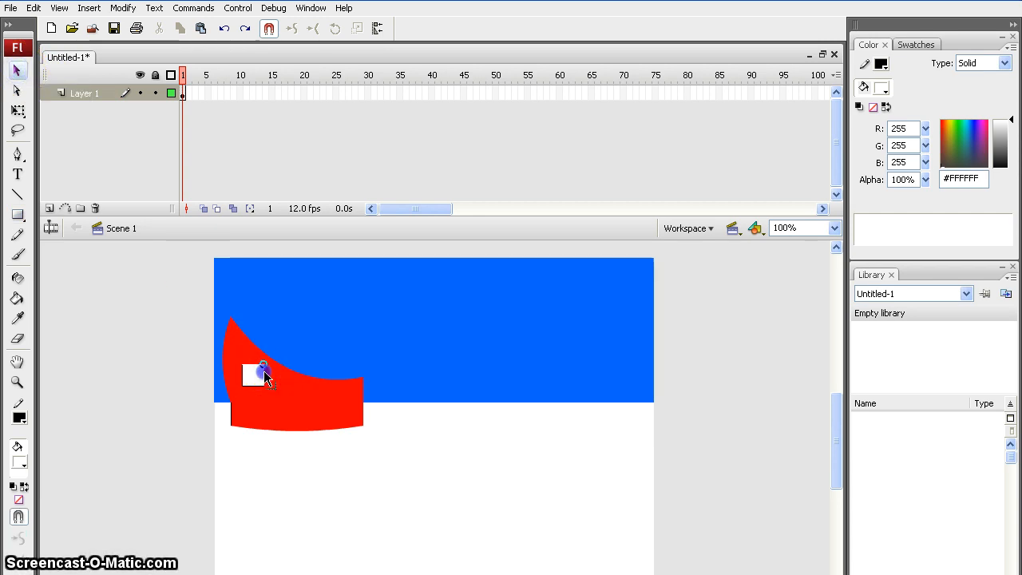
{"action": "mouse_move", "coordinate": [264, 374]}
{"action": "left_mouse_down"}
{"action": "mouse_move", "coordinate": [308, 388]}
{"action": "mouse_move", "coordinate": [280, 375]}
{"action": "left_mouse_up"}
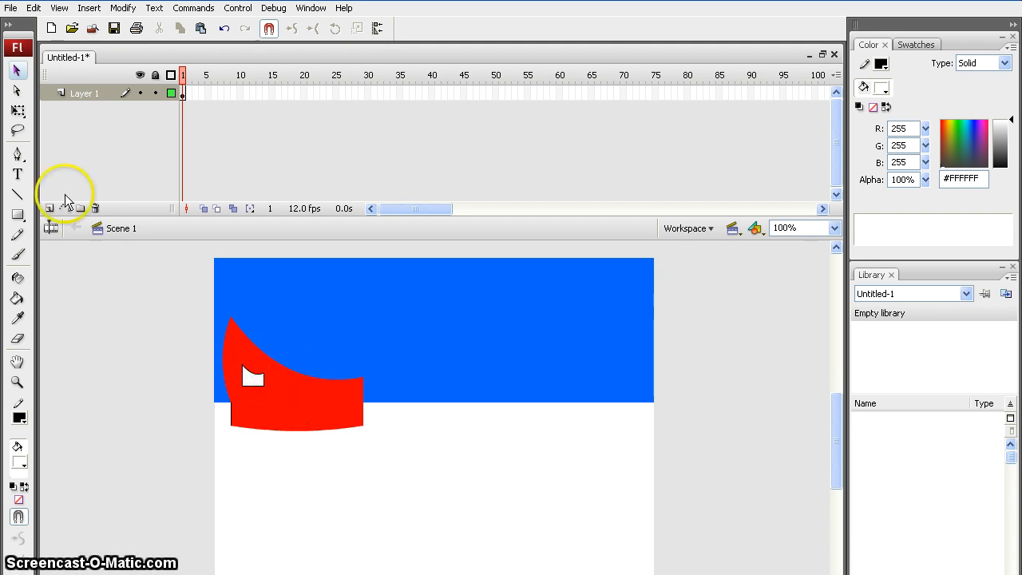
Draw a small white square with a black outline in the red shape's lower right part and curve its top edge downward.
{"action": "left_click", "coordinate": [18, 214]}
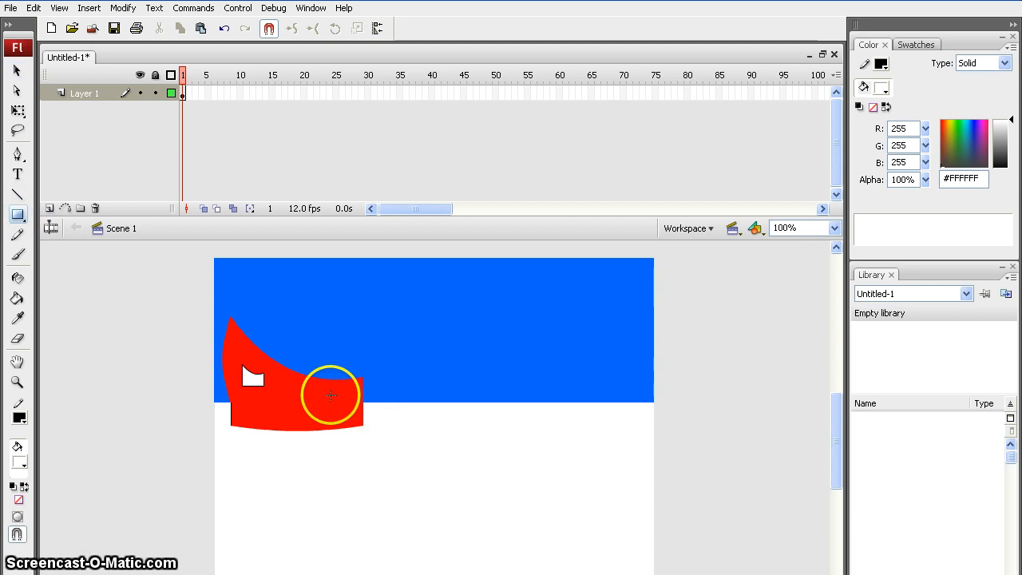
{"action": "left_click_drag", "start_coordinate": [329, 394], "coordinate": [329, 395]}
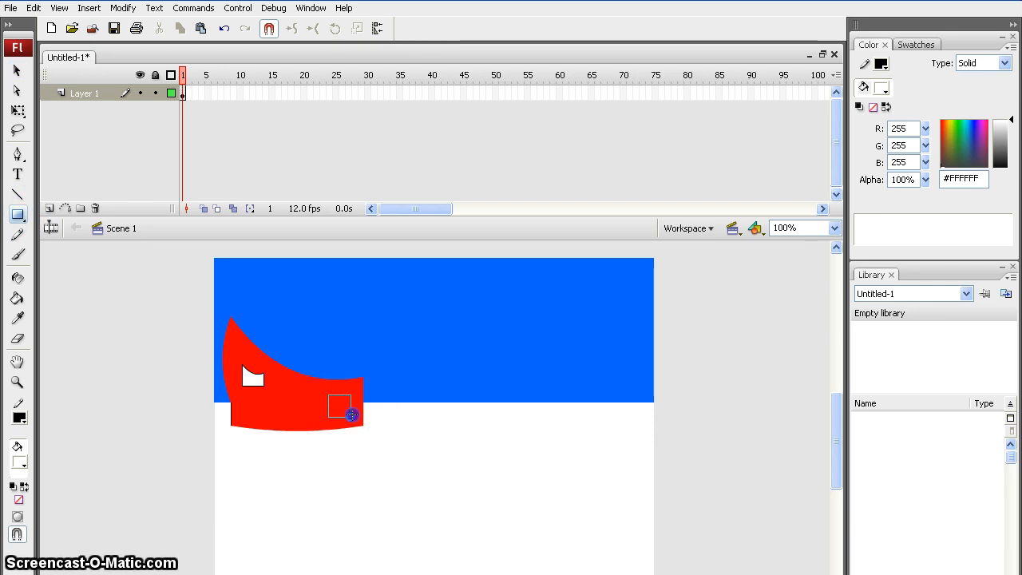
{"action": "left_click", "coordinate": [15, 70]}
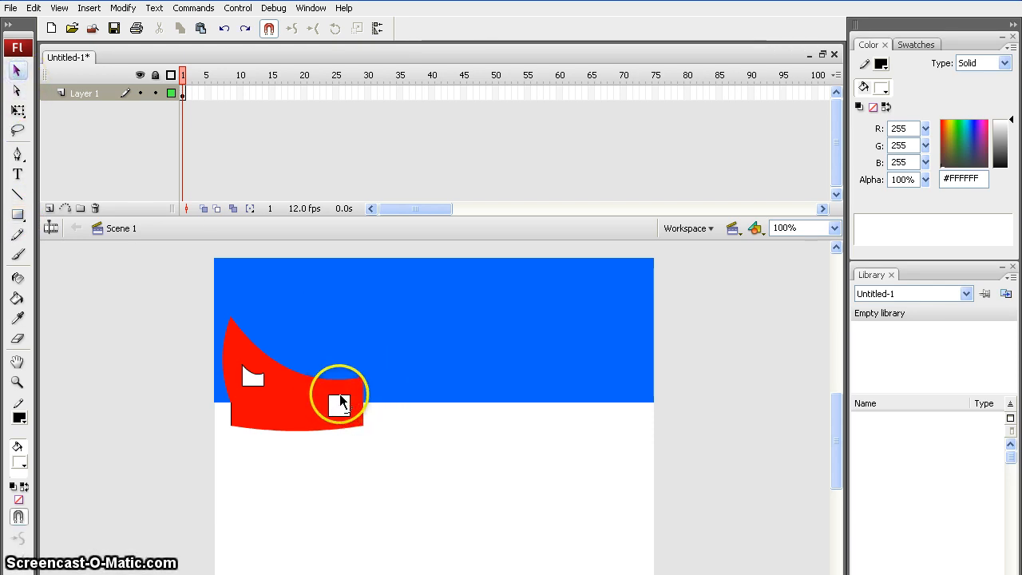
{"action": "left_click_drag", "start_coordinate": [340, 395], "coordinate": [350, 407]}
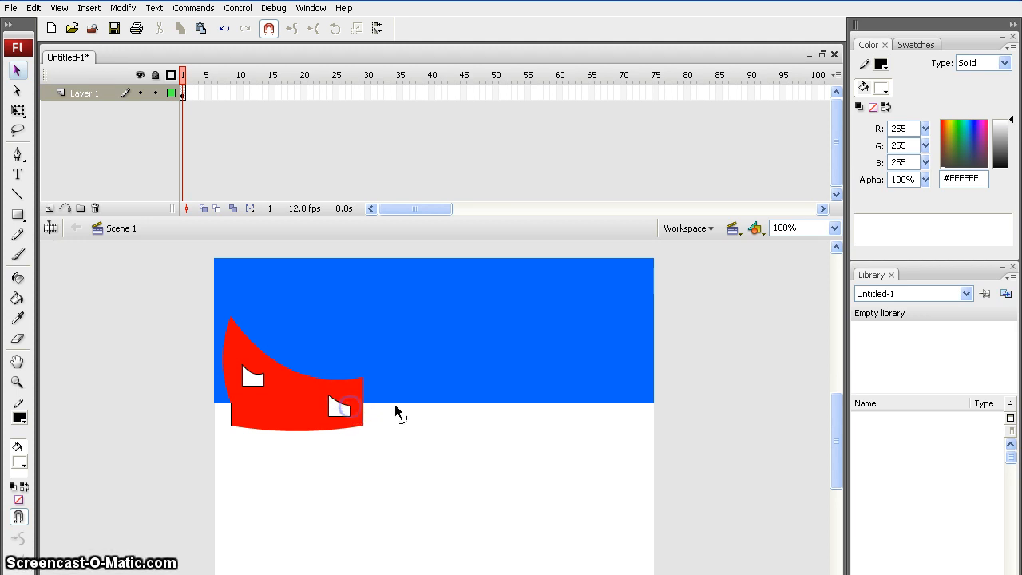
Draw a grey #999999 door with a black outline at the middle of the red building's bottom edge and adjust its lower right corner.
{"action": "left_click", "coordinate": [16, 215]}
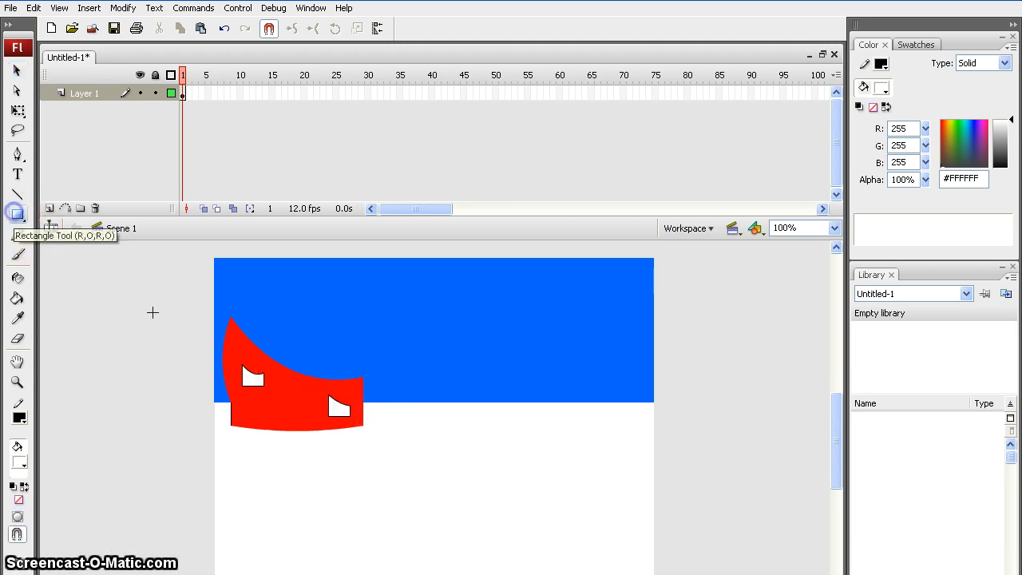
{"action": "left_click", "coordinate": [20, 457]}
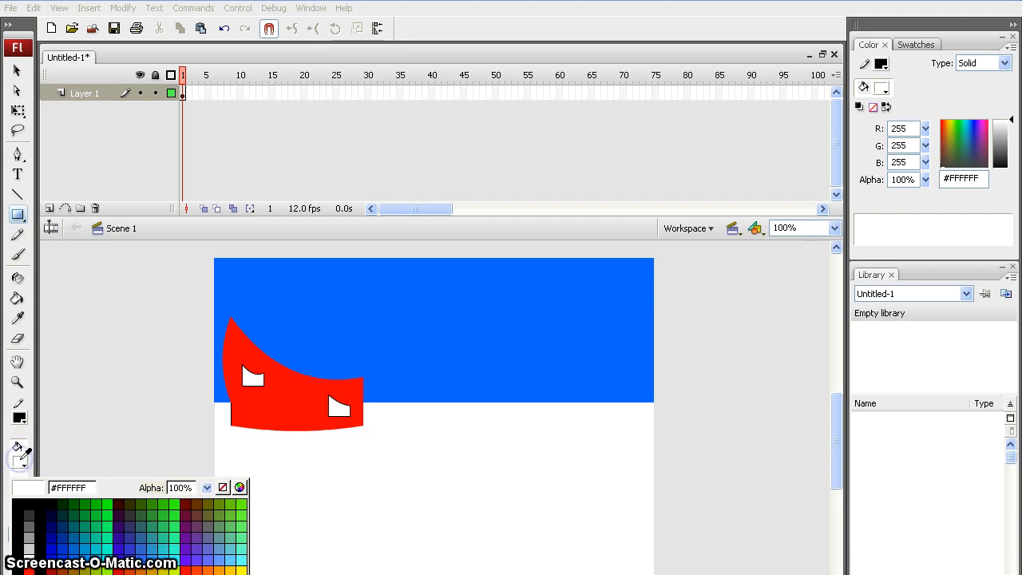
{"action": "left_click", "coordinate": [30, 536]}
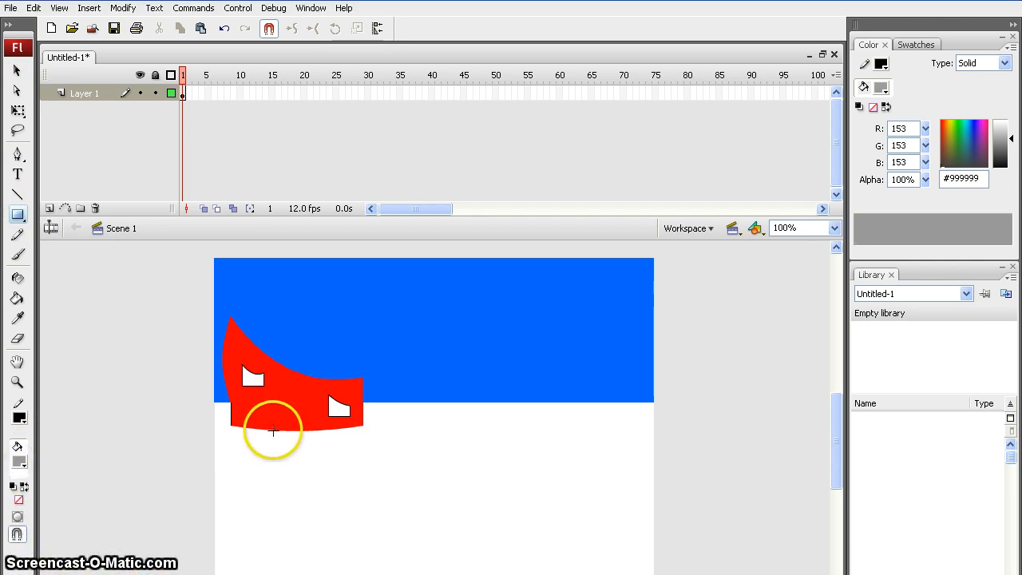
{"action": "left_click_drag", "start_coordinate": [274, 429], "coordinate": [305, 399]}
{"action": "left_click", "coordinate": [19, 71]}
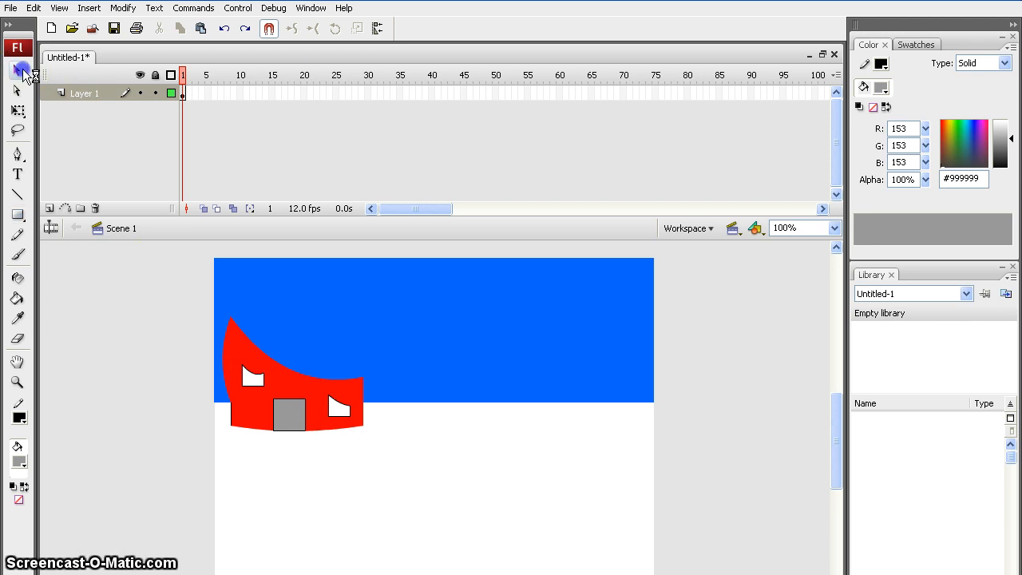
{"action": "left_click_drag", "start_coordinate": [305, 432], "coordinate": [304, 431]}
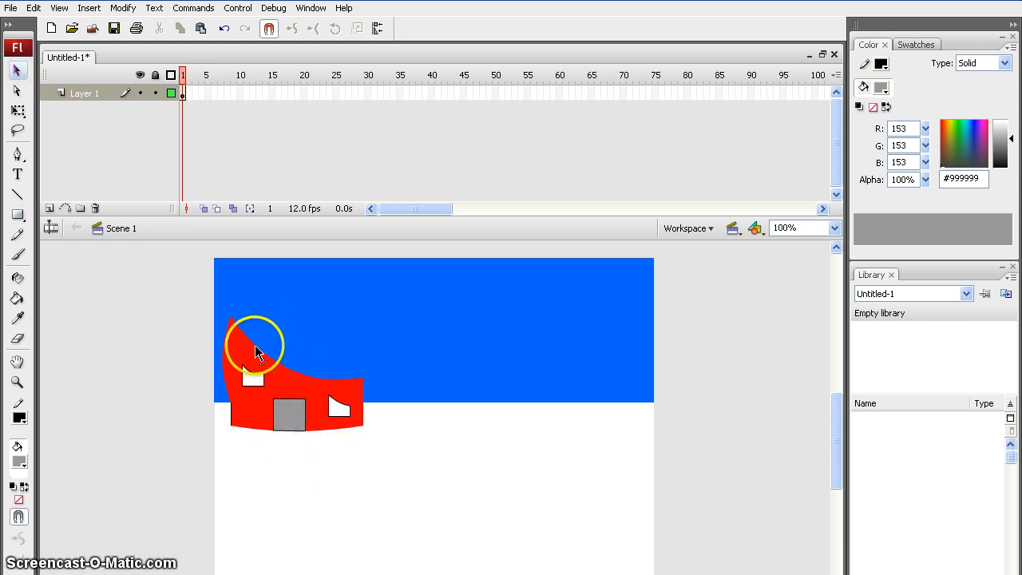
Draw a wide white #FFFFFF sign rectangle with a black outline on the blue background above the red building.
{"action": "left_click", "coordinate": [19, 215]}
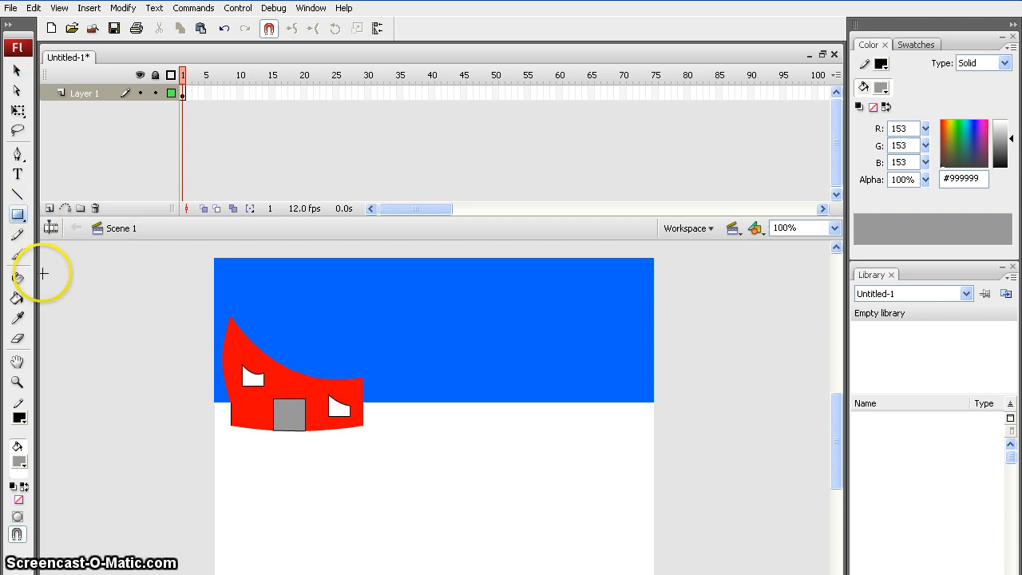
{"action": "left_click", "coordinate": [19, 460]}
{"action": "left_click", "coordinate": [32, 552]}
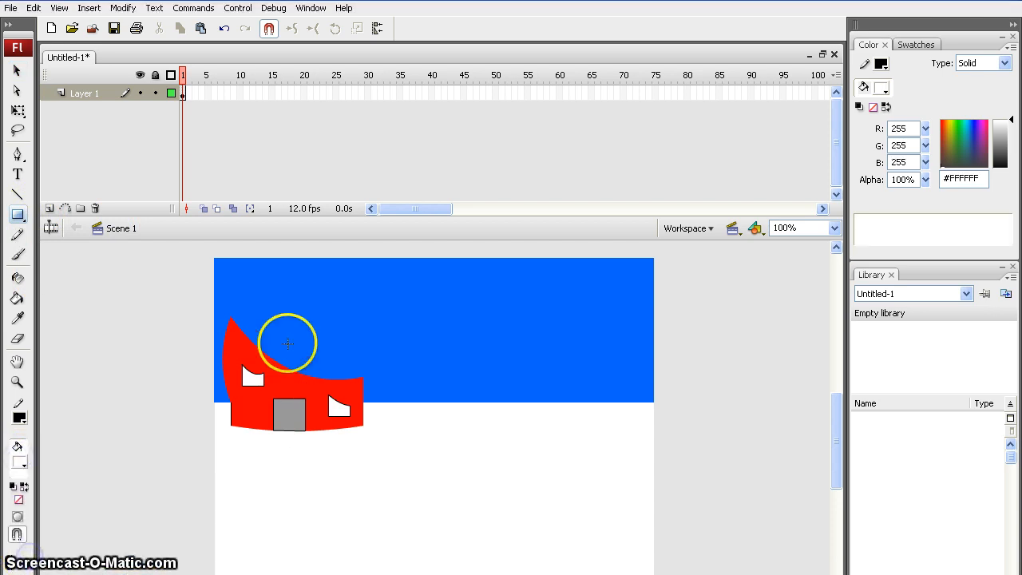
{"action": "left_click_drag", "start_coordinate": [266, 301], "coordinate": [323, 337]}
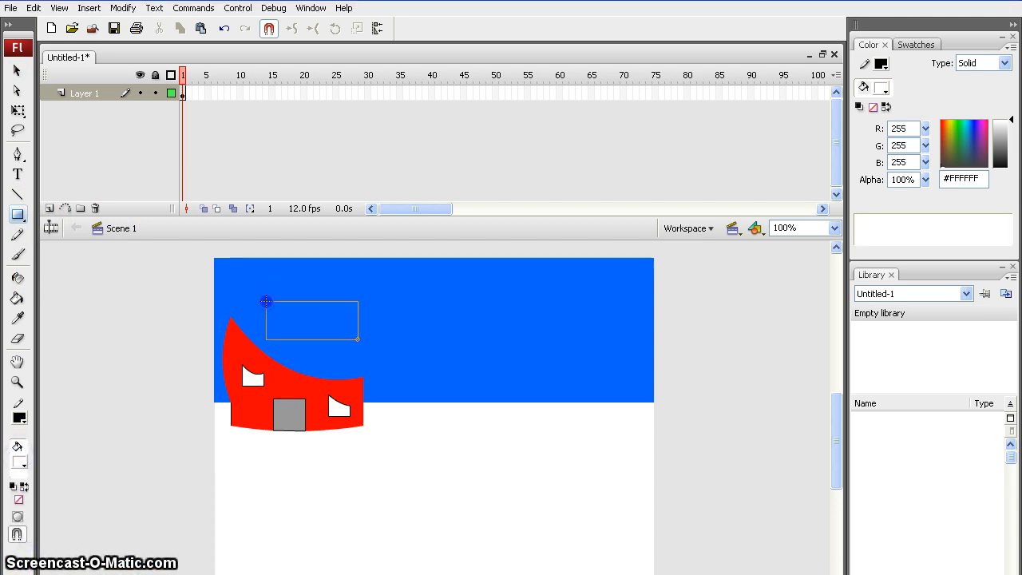
{"action": "left_click_drag", "start_coordinate": [266, 302], "coordinate": [358, 339]}
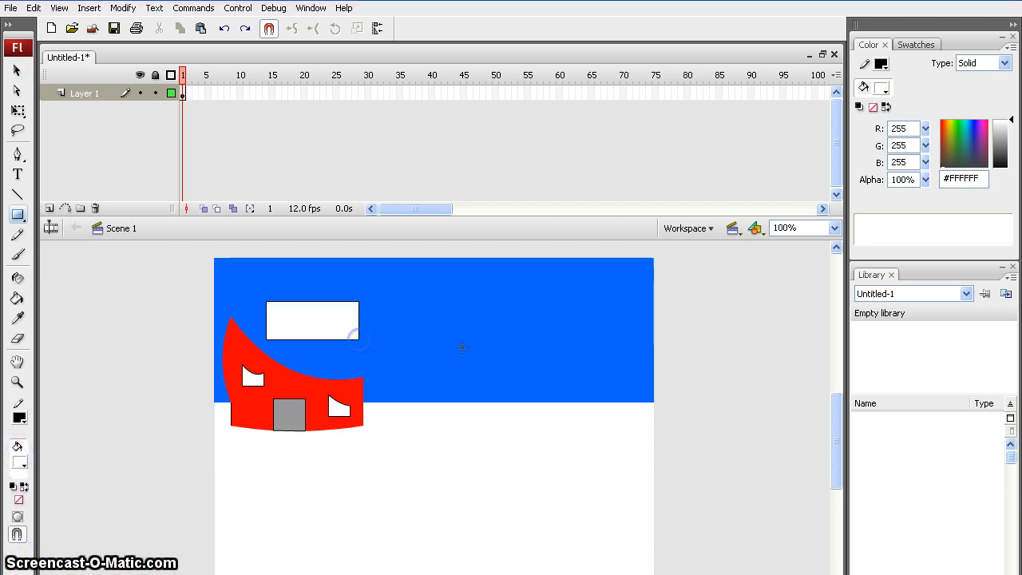
Add the text "the bank" on the white sign and move it onto the blue area just right of the sign.
{"action": "left_click", "coordinate": [18, 174]}
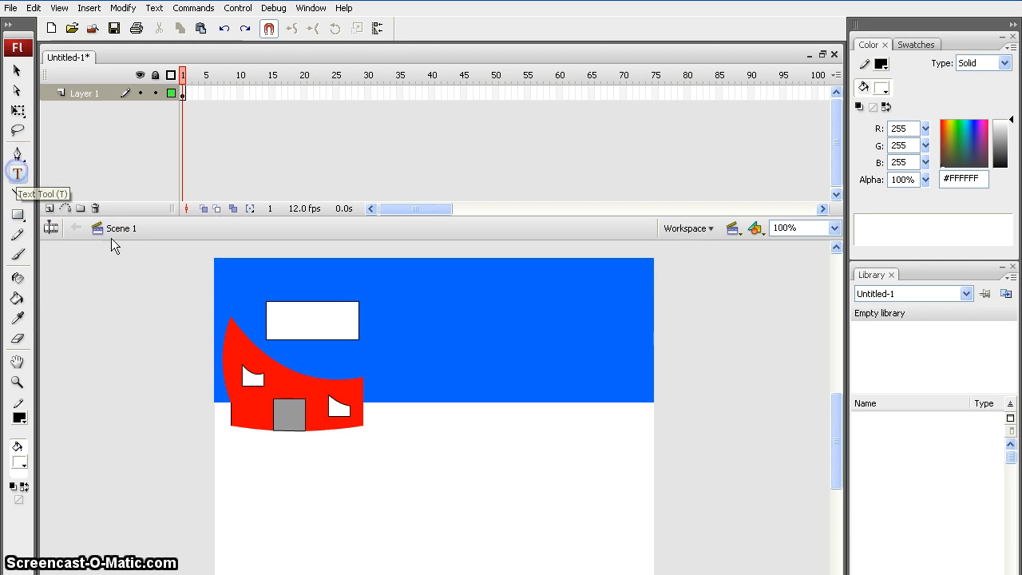
{"action": "left_click", "coordinate": [282, 313]}
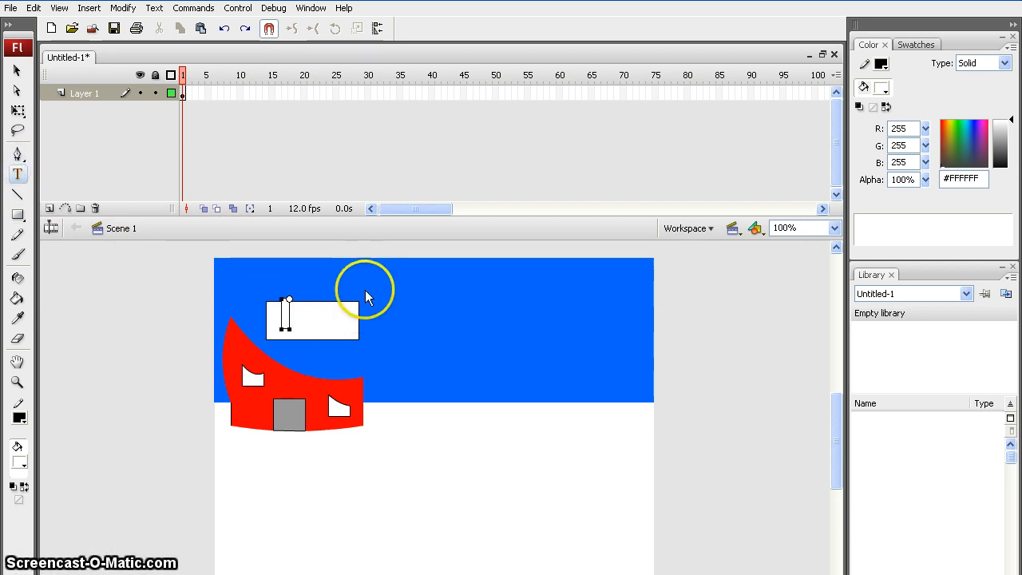
{"action": "type", "text": "the bank"}
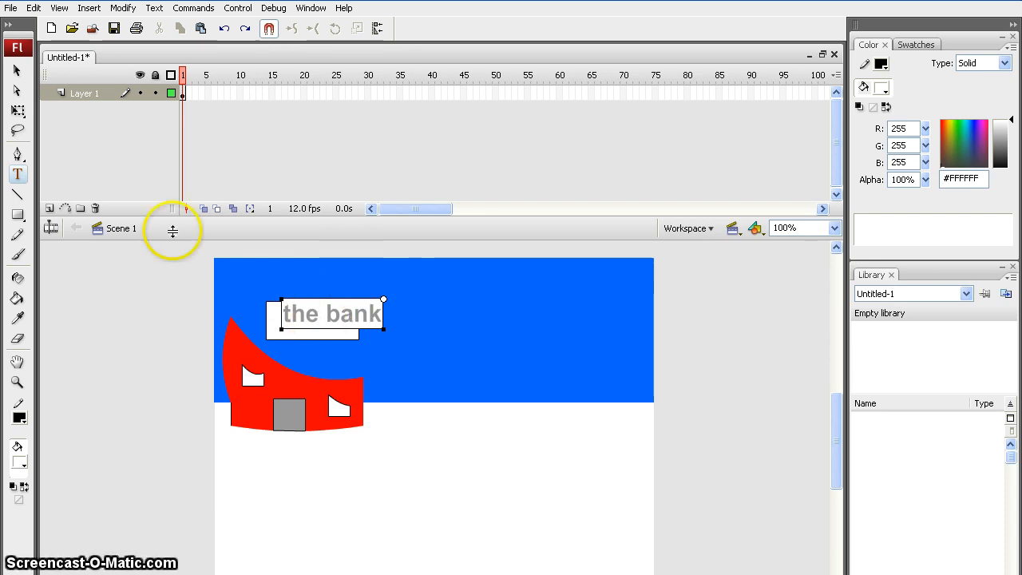
{"action": "left_click", "coordinate": [17, 71]}
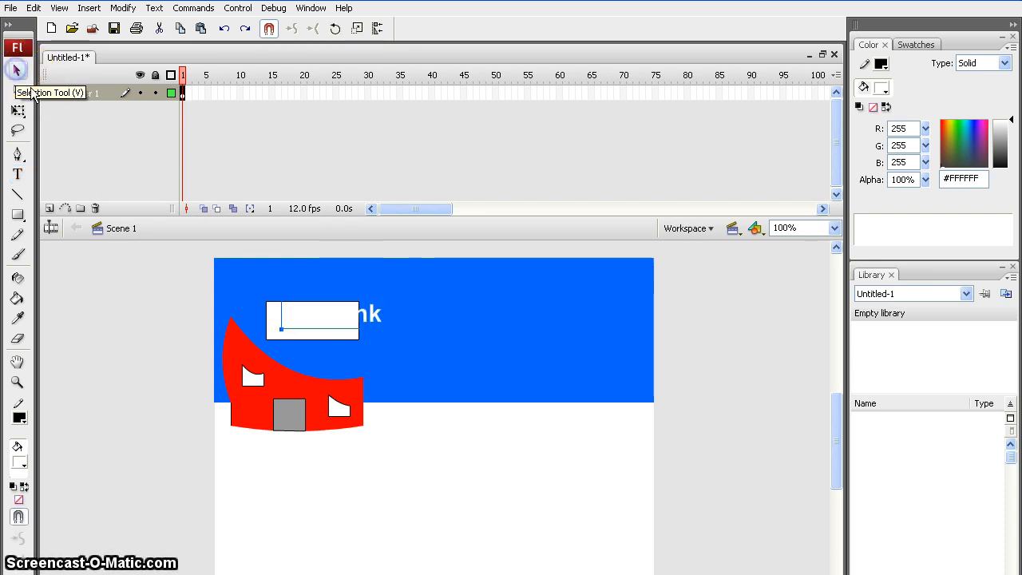
{"action": "left_click_drag", "start_coordinate": [359, 319], "coordinate": [447, 315]}
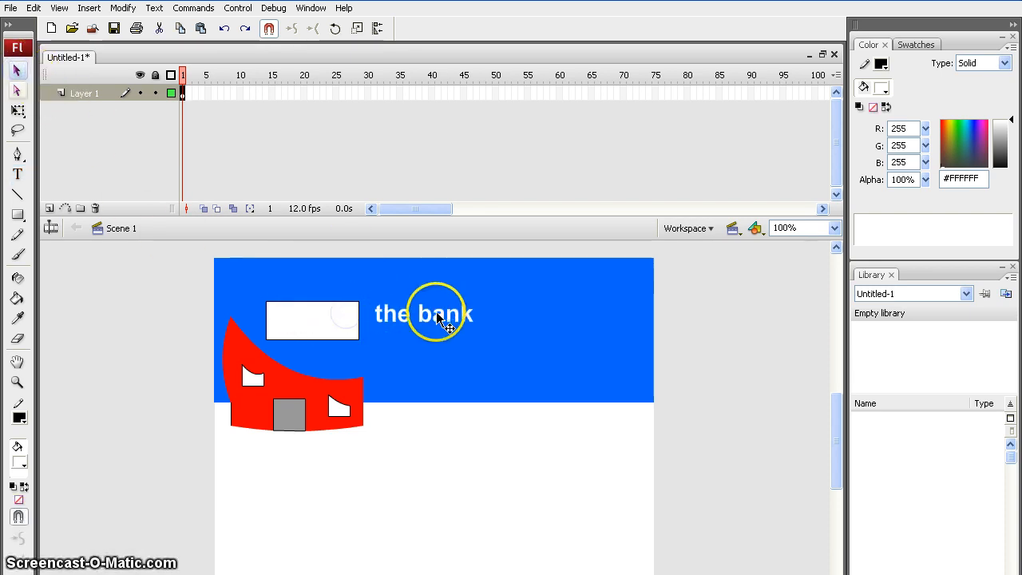
Recolour the text "the bank" to dark grey #333333 and place it over the white sign.
{"action": "left_click", "coordinate": [20, 463]}
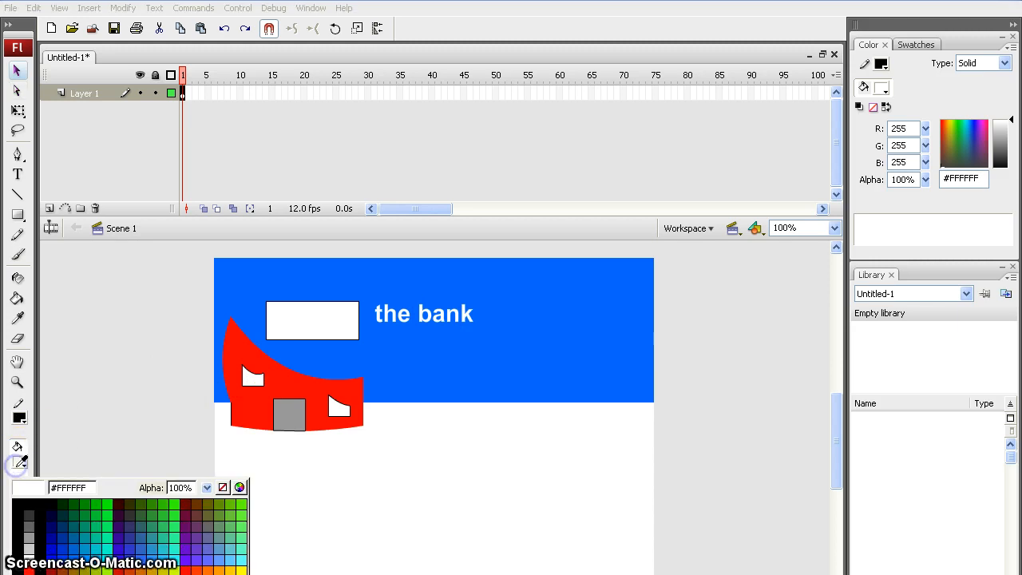
{"action": "left_click", "coordinate": [20, 504]}
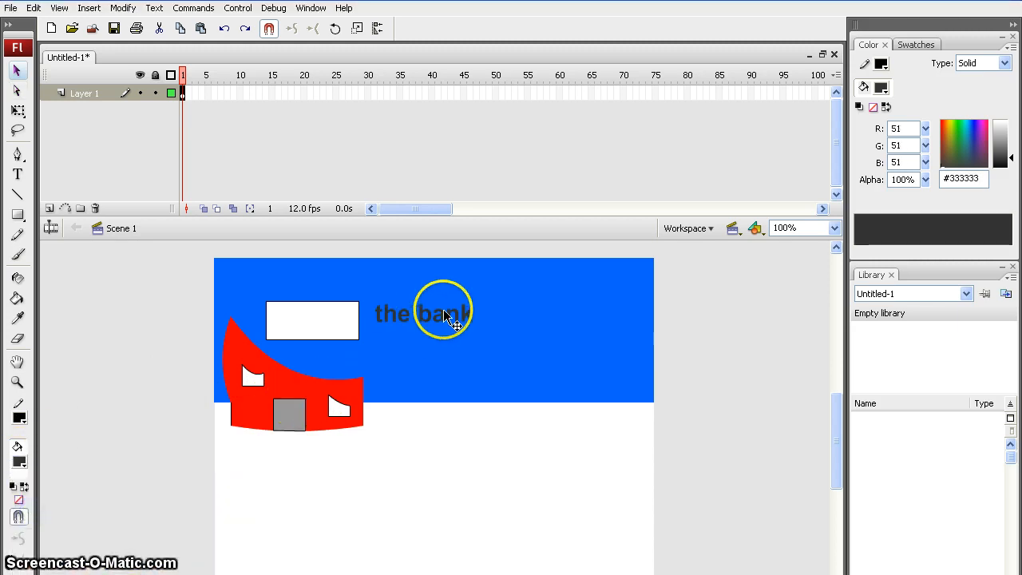
{"action": "left_click_drag", "start_coordinate": [446, 313], "coordinate": [339, 321]}
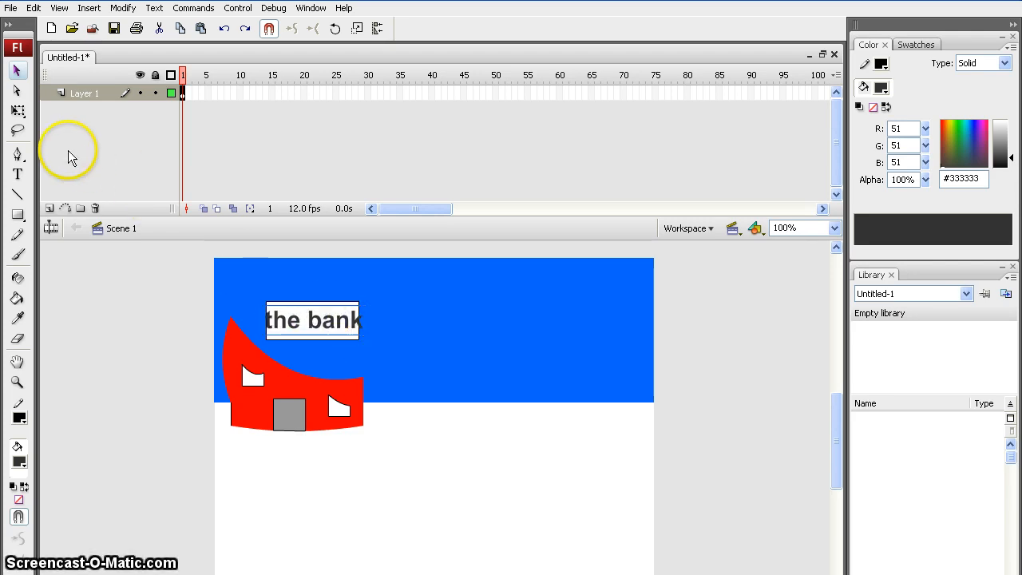
Scale the text "the bank" down with Free Transform so it fits centred inside the white sign, and deselect it.
{"action": "left_click", "coordinate": [19, 116]}
{"action": "left_click_drag", "start_coordinate": [366, 336], "coordinate": [344, 320]}
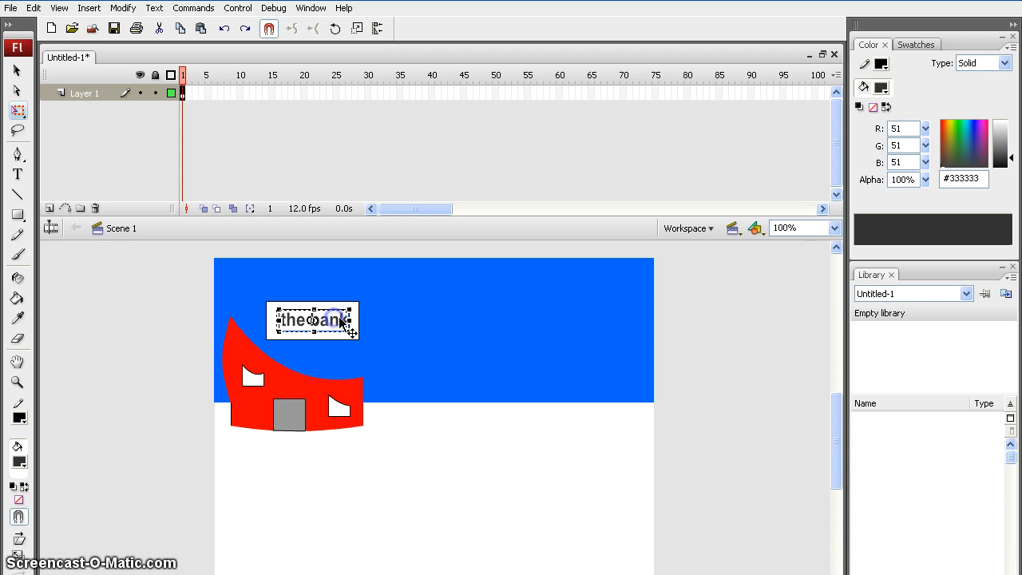
{"action": "left_click", "coordinate": [193, 309]}
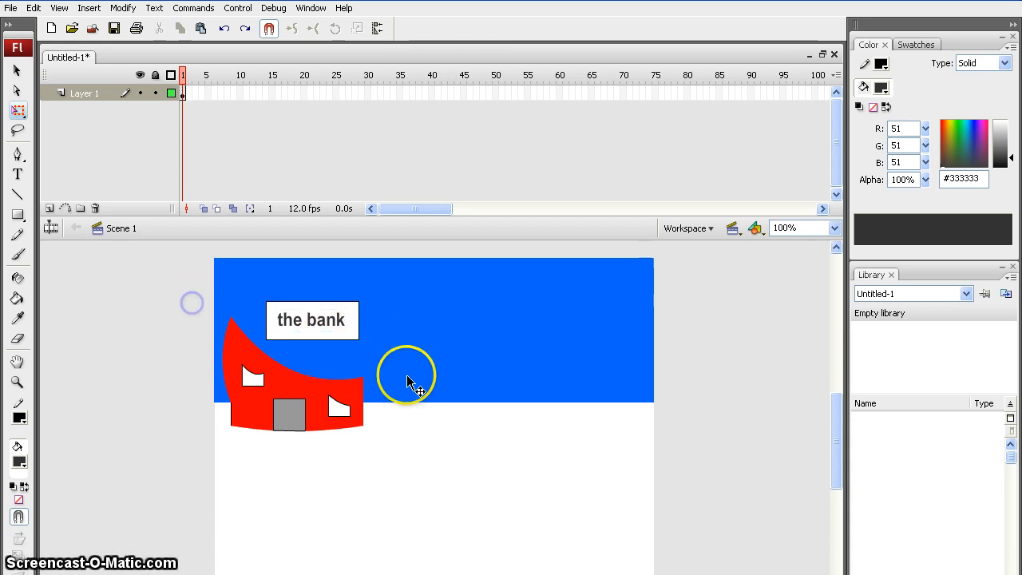
Draw two vertical black support lines from the sign's bottom edge down to the red building's roof.
{"action": "left_click", "coordinate": [17, 194]}
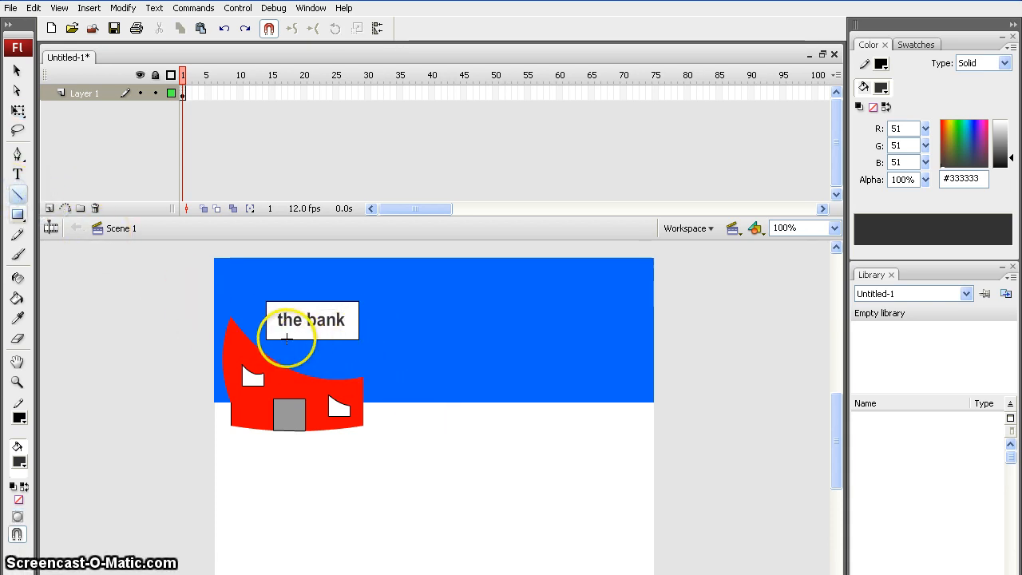
{"action": "left_click_drag", "start_coordinate": [286, 337], "coordinate": [337, 370]}
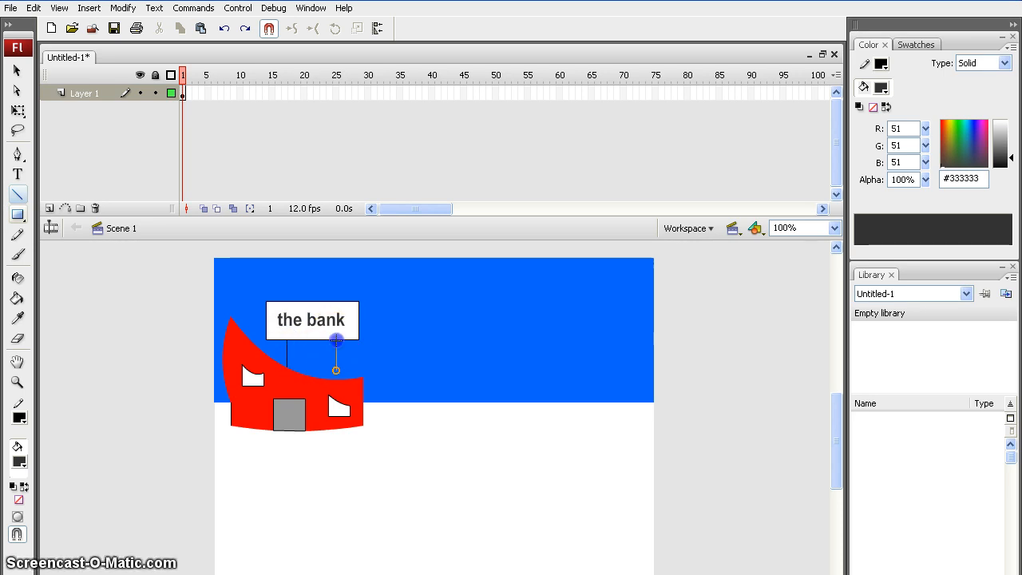
Brush a closed wavy #333333 road outline from the door to the stage's lower right corner and fill its inside with the same colour.
{"action": "scroll", "coordinate": [551, 353], "scroll_direction": "down", "scroll_amount": 3}
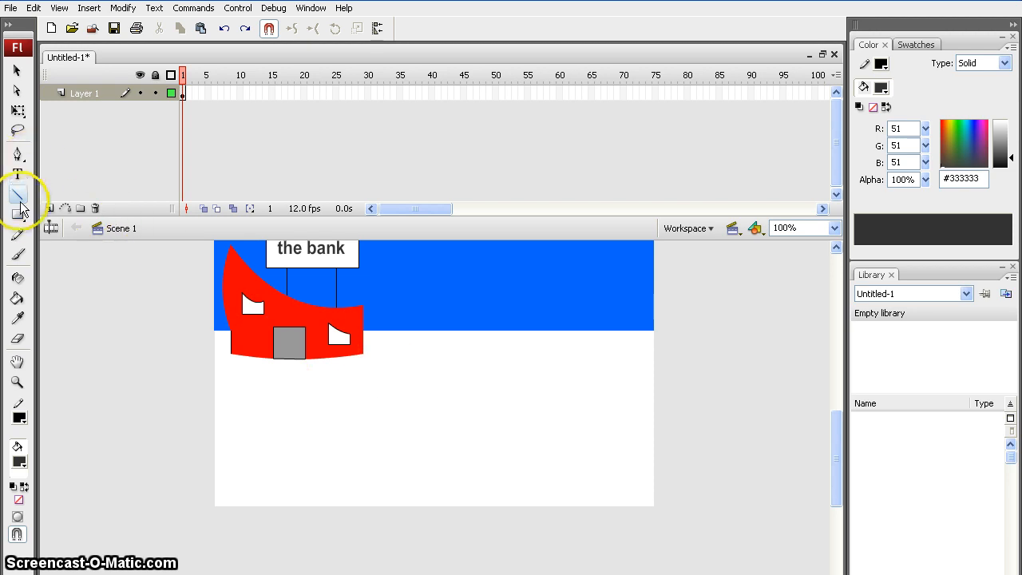
{"action": "left_click", "coordinate": [19, 253]}
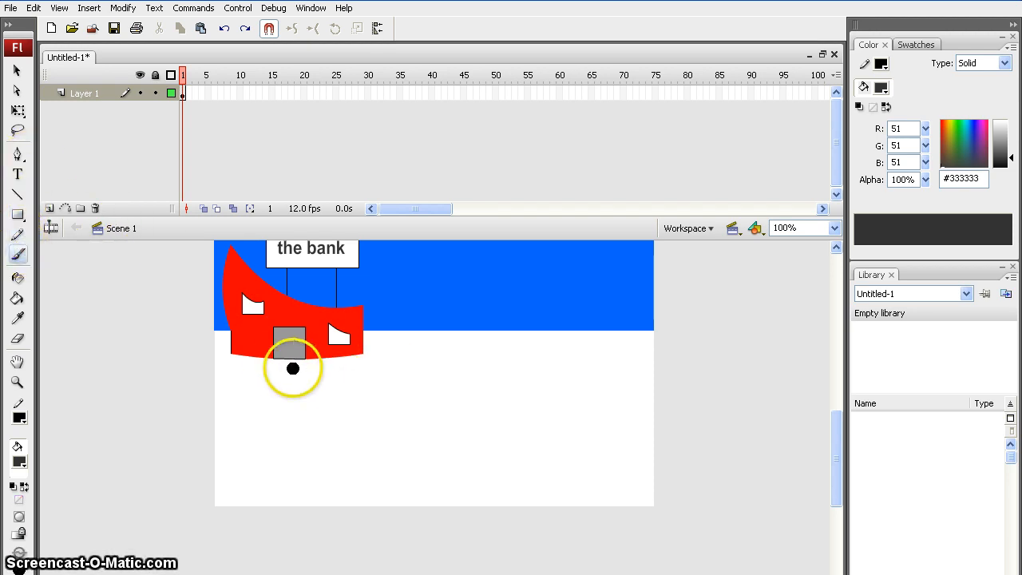
{"action": "mouse_move", "coordinate": [276, 365]}
{"action": "left_mouse_down"}
{"action": "mouse_move", "coordinate": [301, 364]}
{"action": "mouse_move", "coordinate": [278, 369]}
{"action": "mouse_move", "coordinate": [298, 403]}
{"action": "mouse_move", "coordinate": [435, 495]}
{"action": "left_mouse_up"}
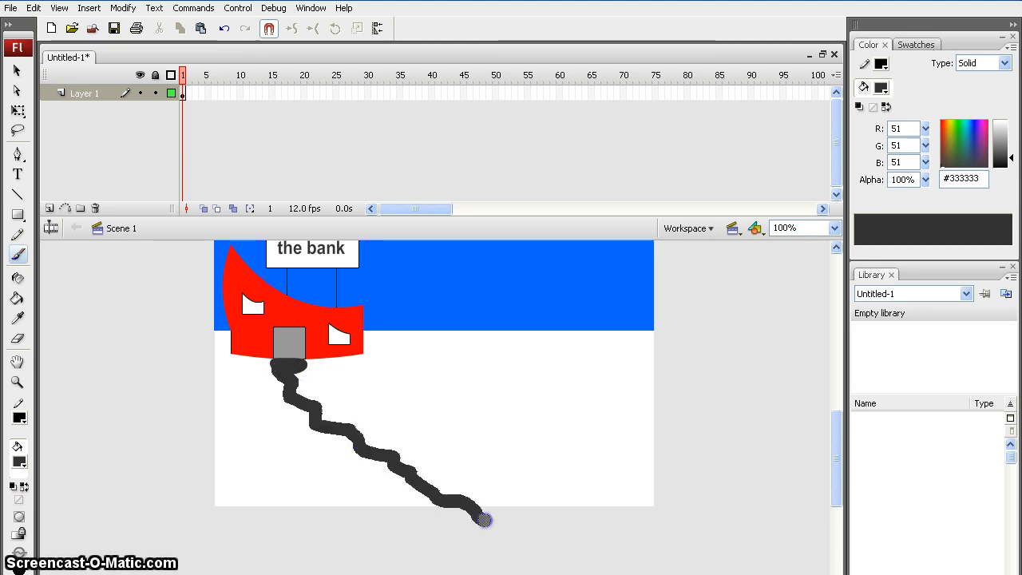
{"action": "mouse_move", "coordinate": [296, 365]}
{"action": "left_mouse_down"}
{"action": "mouse_move", "coordinate": [532, 450]}
{"action": "mouse_move", "coordinate": [644, 511]}
{"action": "mouse_move", "coordinate": [538, 518]}
{"action": "mouse_move", "coordinate": [497, 517]}
{"action": "left_mouse_up"}
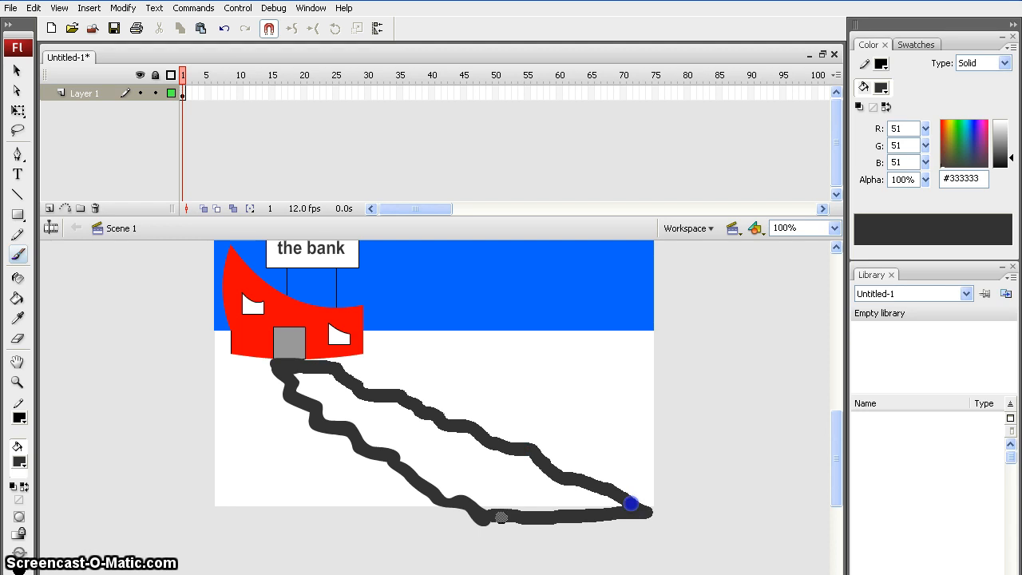
{"action": "left_click_drag", "start_coordinate": [631, 503], "coordinate": [644, 517]}
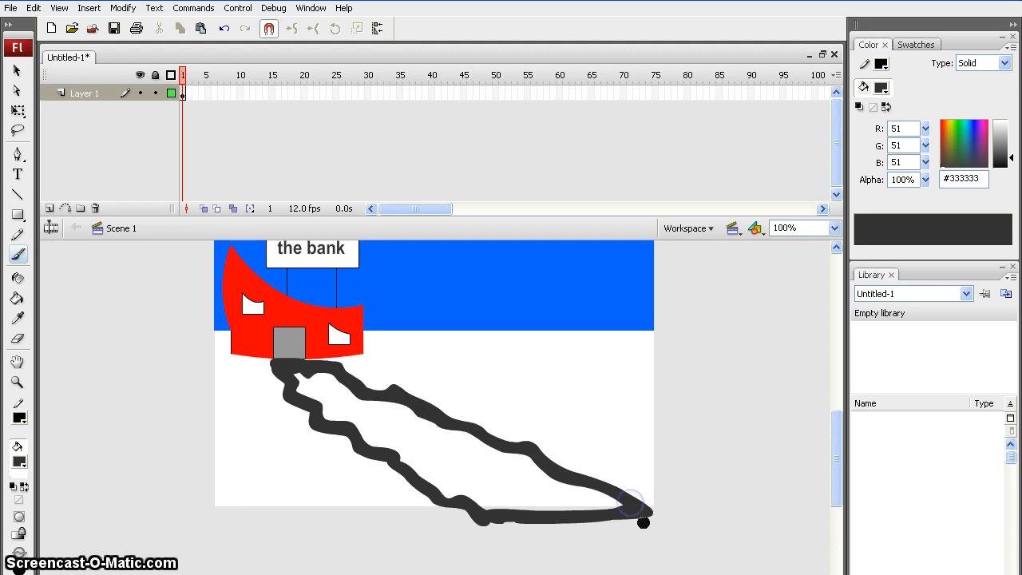
{"action": "left_click", "coordinate": [17, 299]}
{"action": "left_click", "coordinate": [319, 392]}
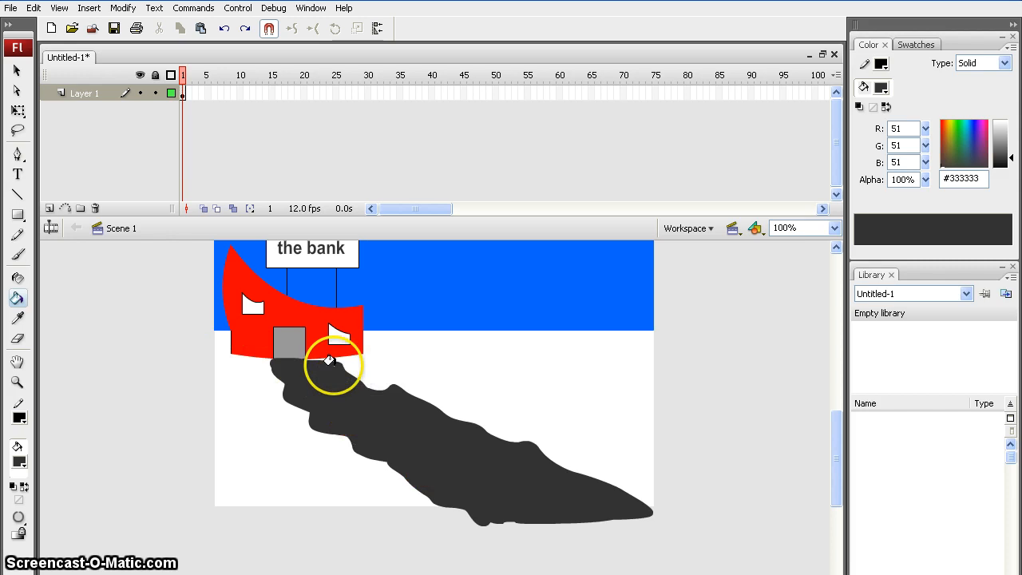
Erase along the road's upper edge near the building so the road starts at the door's width and has a smoother edge.
{"action": "left_click", "coordinate": [17, 337]}
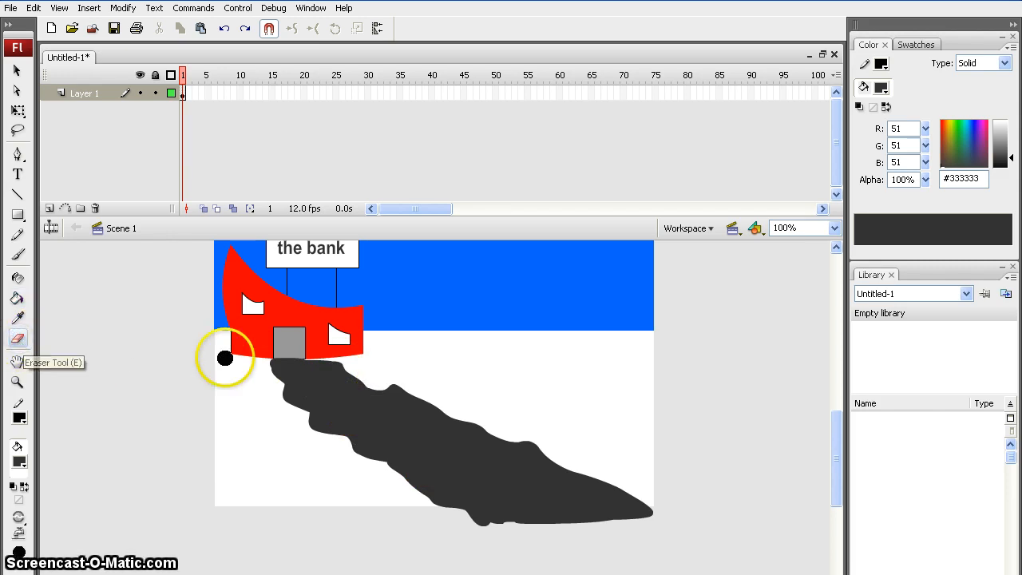
{"action": "left_click_drag", "start_coordinate": [353, 372], "coordinate": [373, 384]}
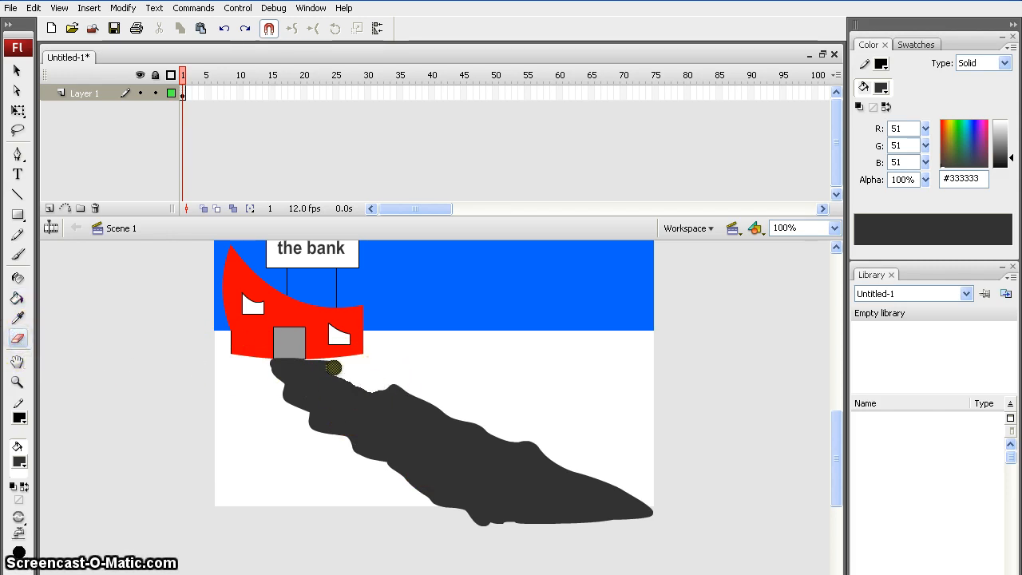
{"action": "mouse_move", "coordinate": [316, 366]}
{"action": "left_mouse_down"}
{"action": "mouse_move", "coordinate": [360, 369]}
{"action": "mouse_move", "coordinate": [428, 399]}
{"action": "left_mouse_up"}
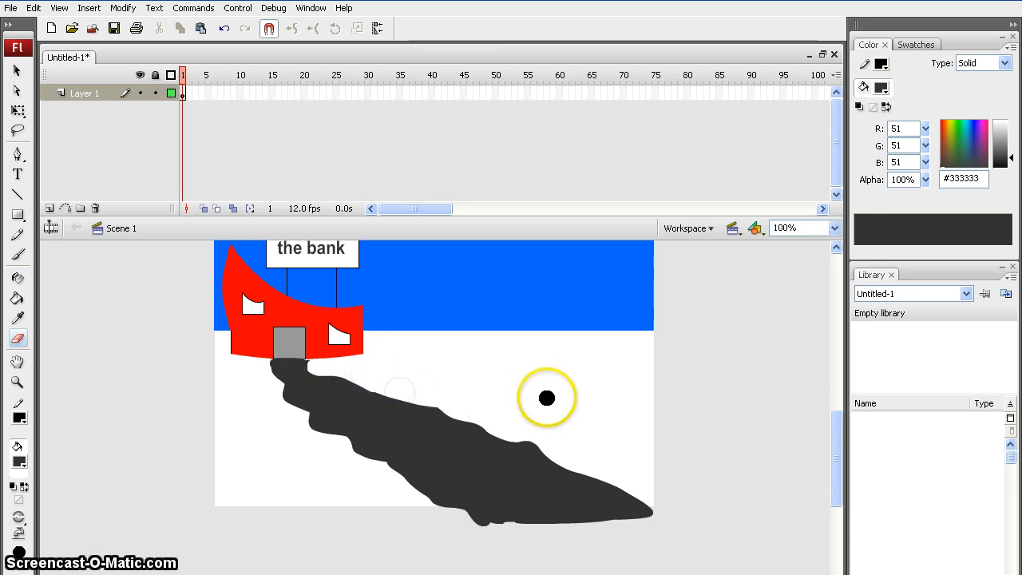
{"action": "scroll", "coordinate": [535, 421], "scroll_direction": "up", "scroll_amount": 3}
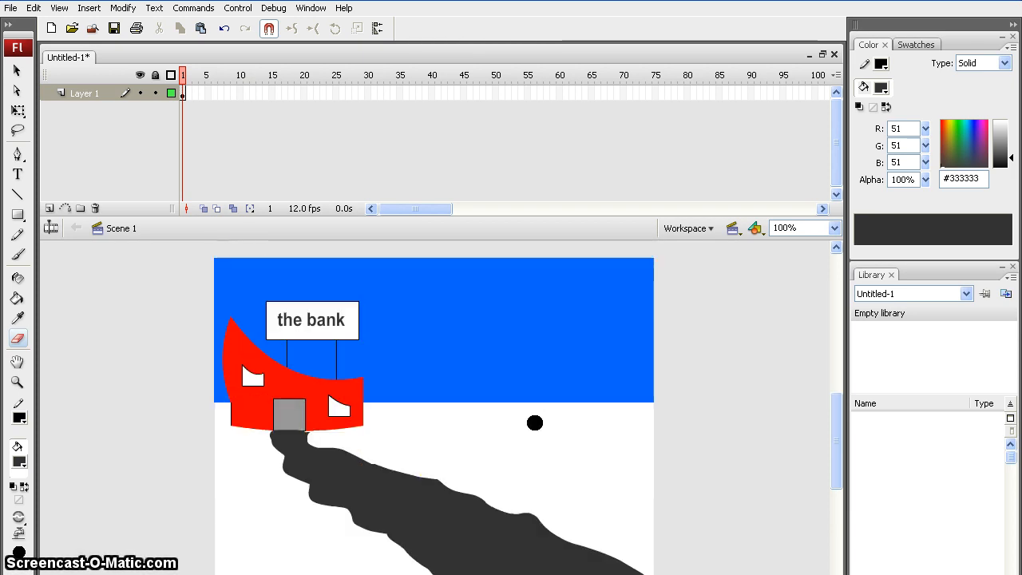